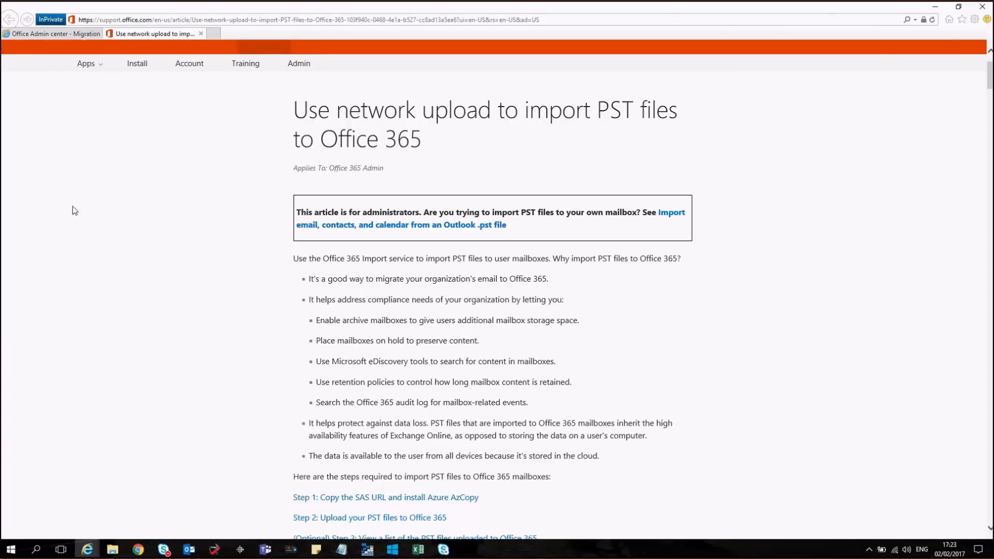
Return to the Admin center migration page
{"action": "left_click", "coordinate": [51, 34]}
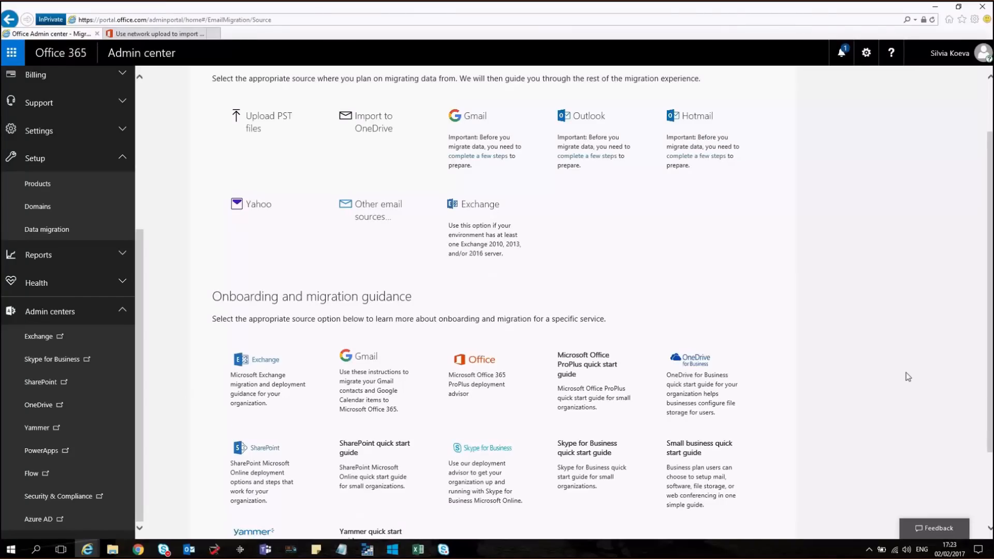
{"action": "scroll", "coordinate": [906, 376], "scroll_direction": "up", "scroll_amount": 3}
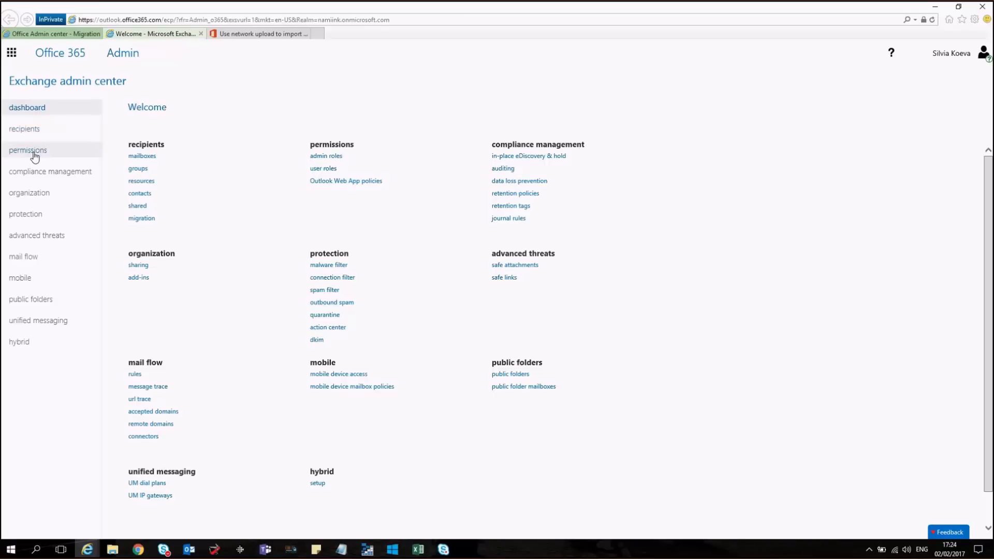
Select the Organization Management role group and highlight its Mailbox Import Export assigned role
{"action": "left_click", "coordinate": [28, 150]}
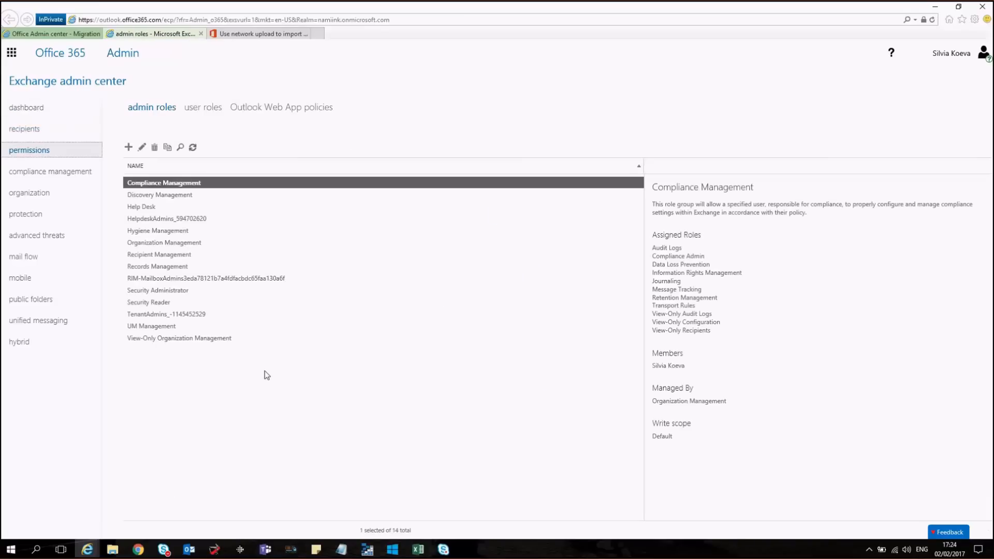
{"action": "left_click", "coordinate": [150, 245]}
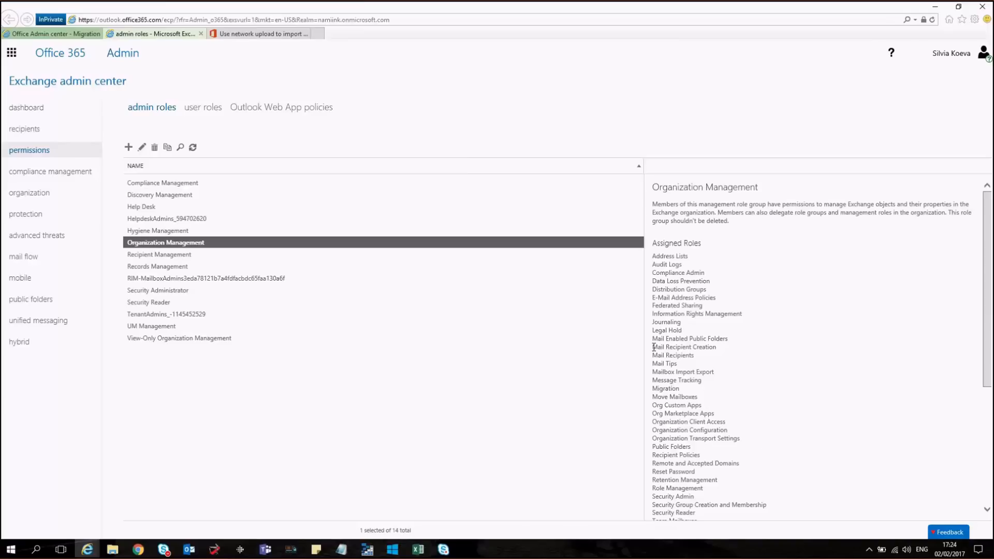
{"action": "left_click_drag", "start_coordinate": [651, 372], "coordinate": [738, 375]}
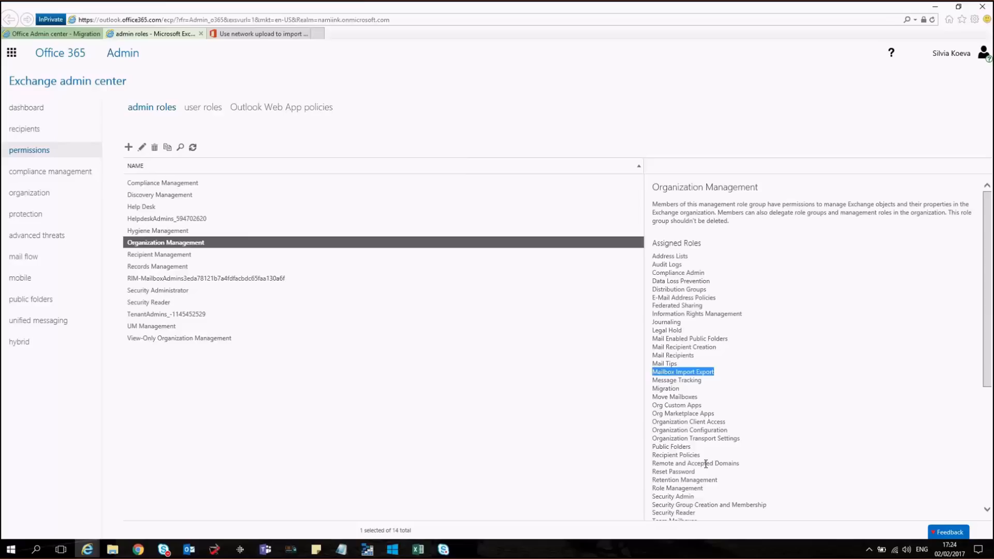
Edit Organization Management, confirm the role selection and save the role group
{"action": "double_click", "coordinate": [194, 246]}
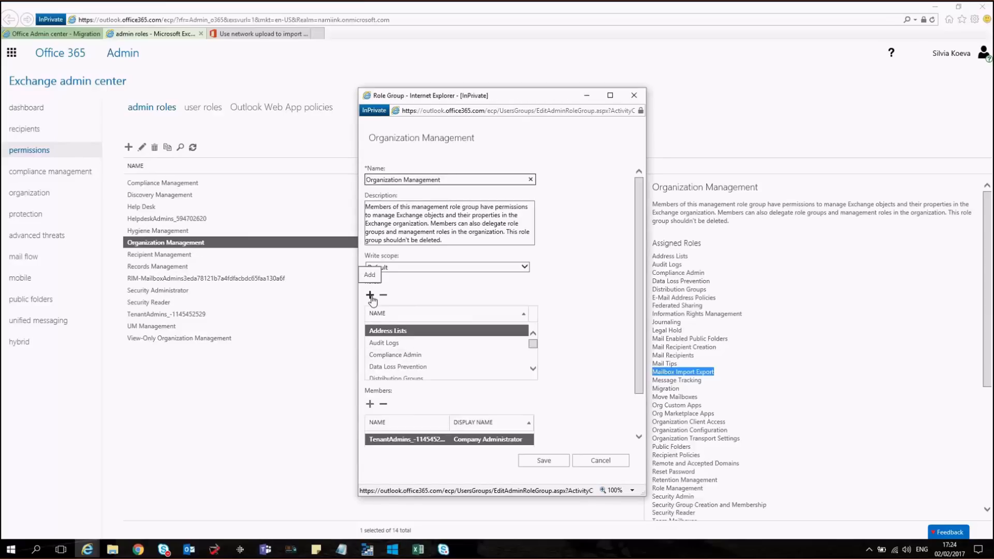
{"action": "left_click", "coordinate": [372, 297]}
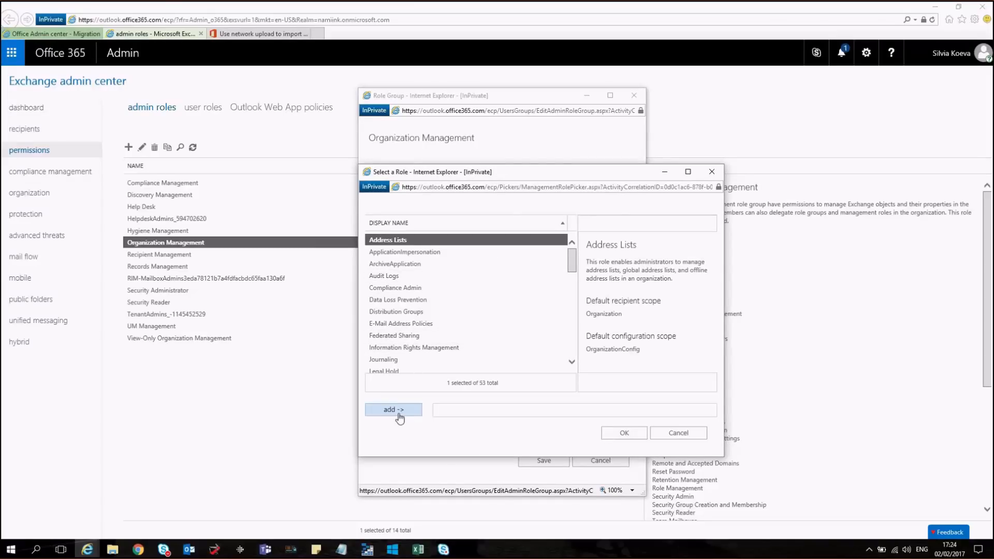
{"action": "left_click", "coordinate": [623, 434]}
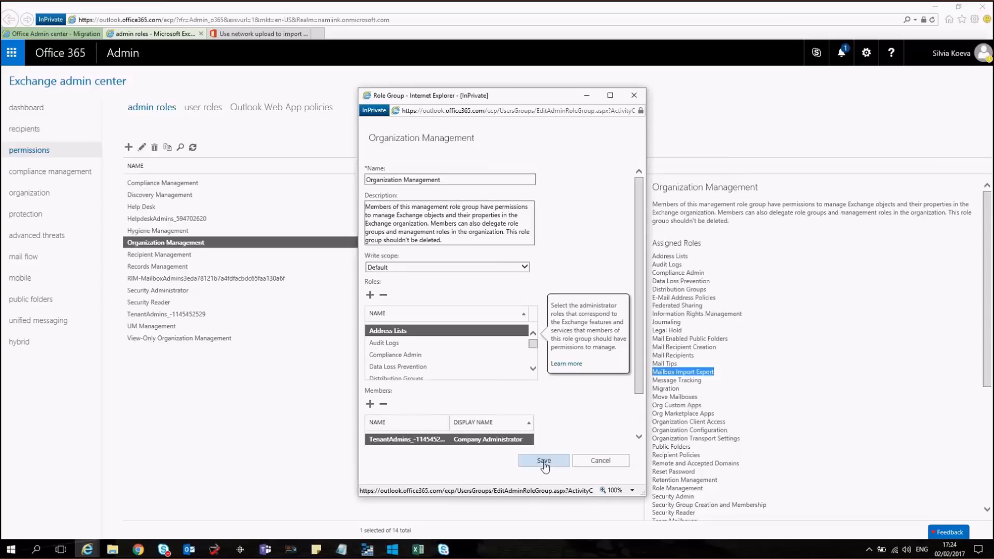
{"action": "left_click", "coordinate": [543, 461]}
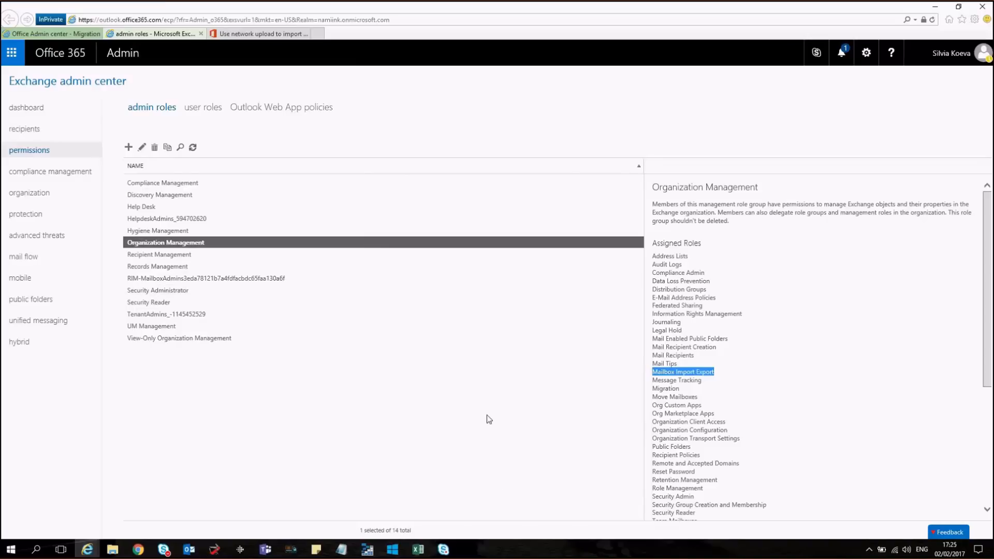
Close the Exchange admin tab and choose the Upload PST files data service
{"action": "left_click", "coordinate": [201, 34]}
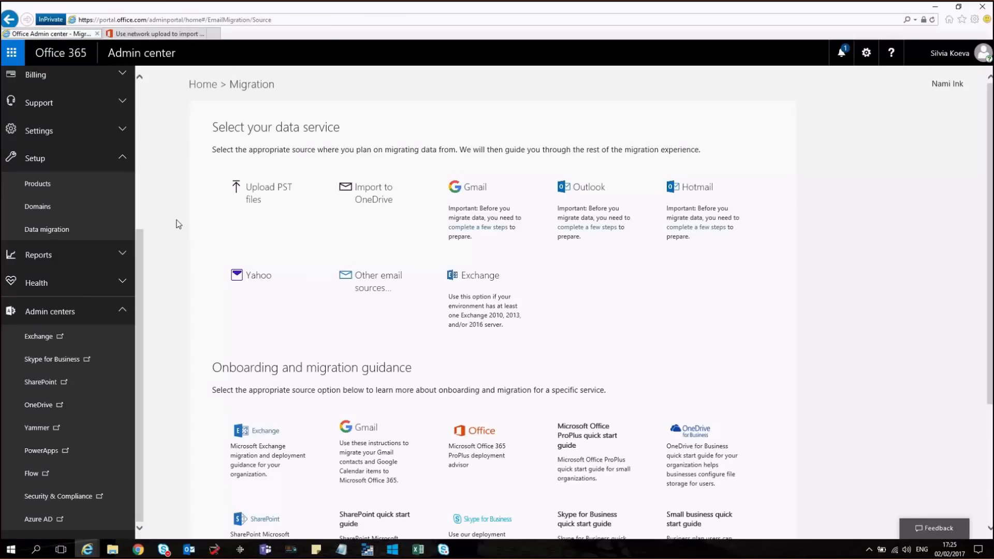
{"action": "left_click_drag", "start_coordinate": [138, 240], "coordinate": [136, 122]}
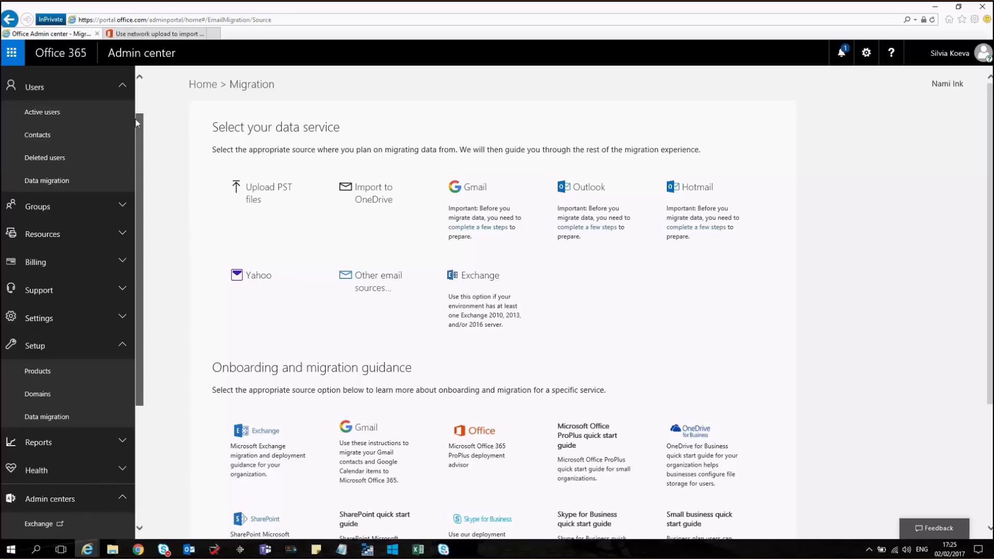
{"action": "scroll", "coordinate": [74, 234], "scroll_direction": "up", "scroll_amount": 2}
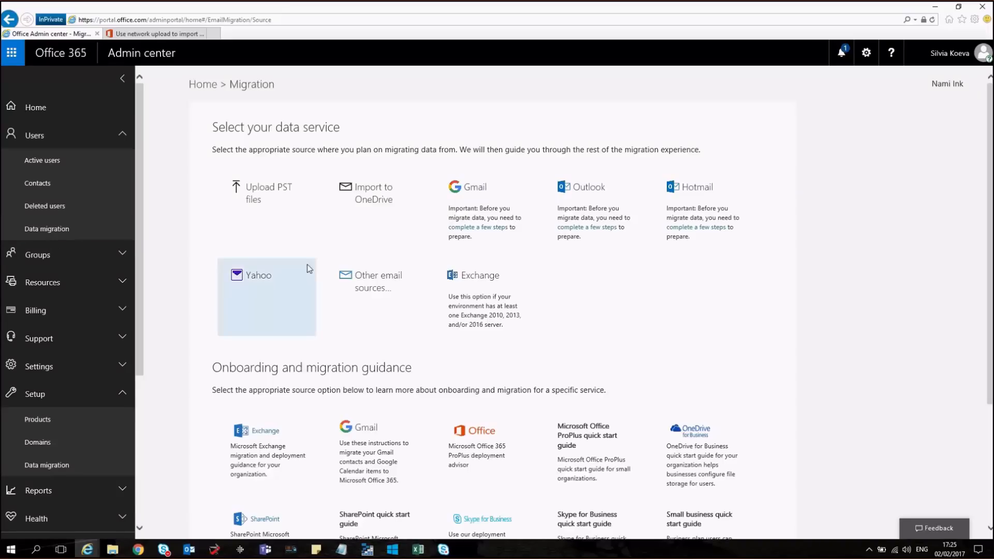
{"action": "left_click", "coordinate": [281, 218]}
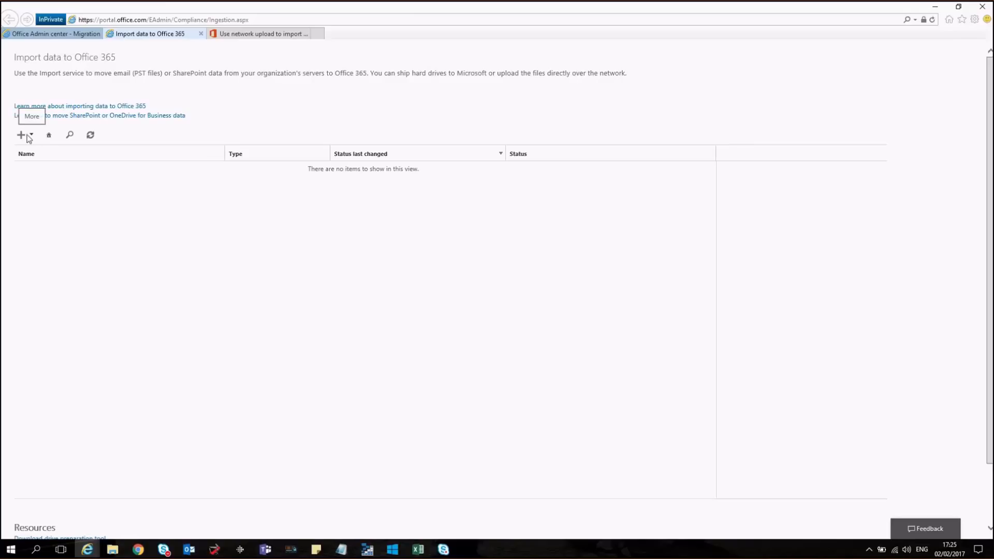
Create a new PST network upload job and show its network upload SAS URL
{"action": "left_click", "coordinate": [30, 135]}
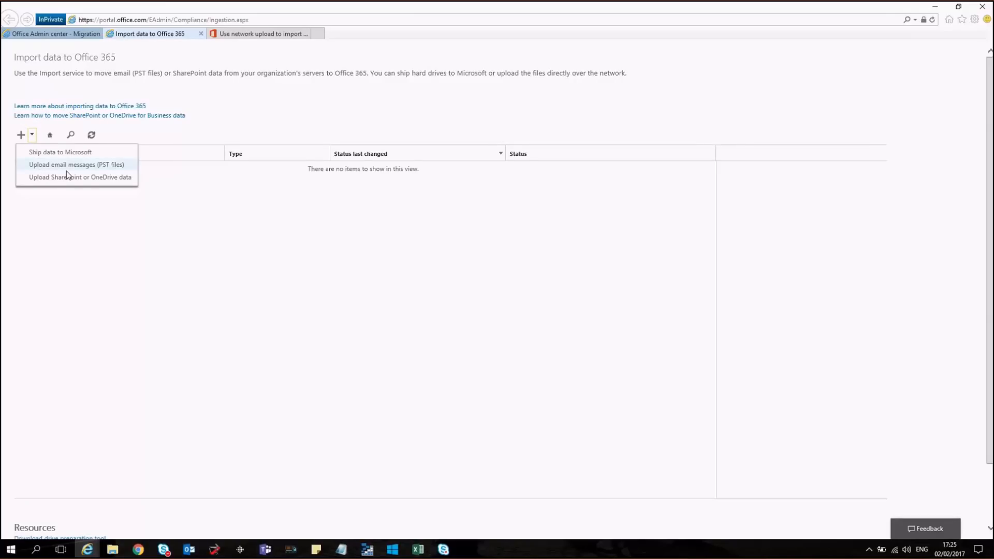
{"action": "left_click", "coordinate": [91, 164]}
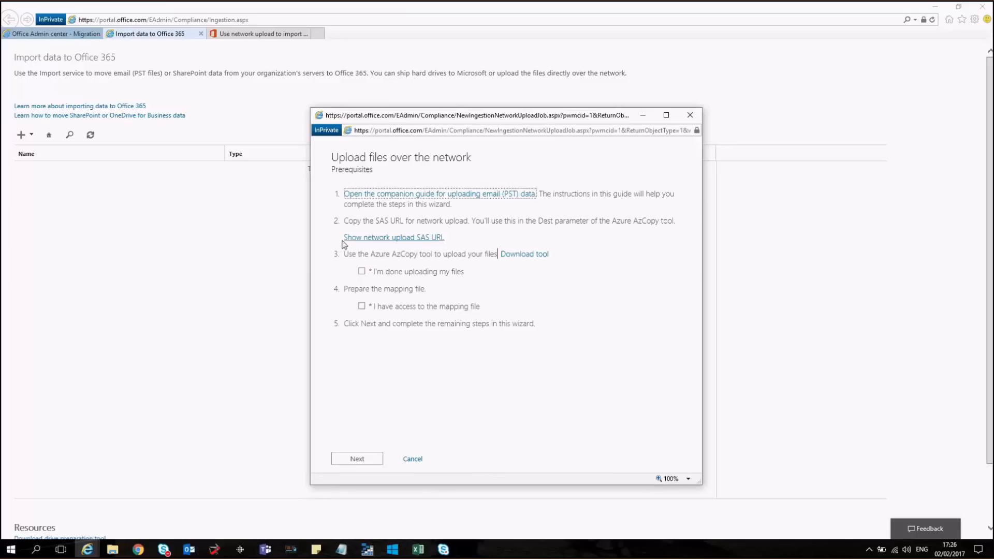
{"action": "left_click", "coordinate": [438, 239]}
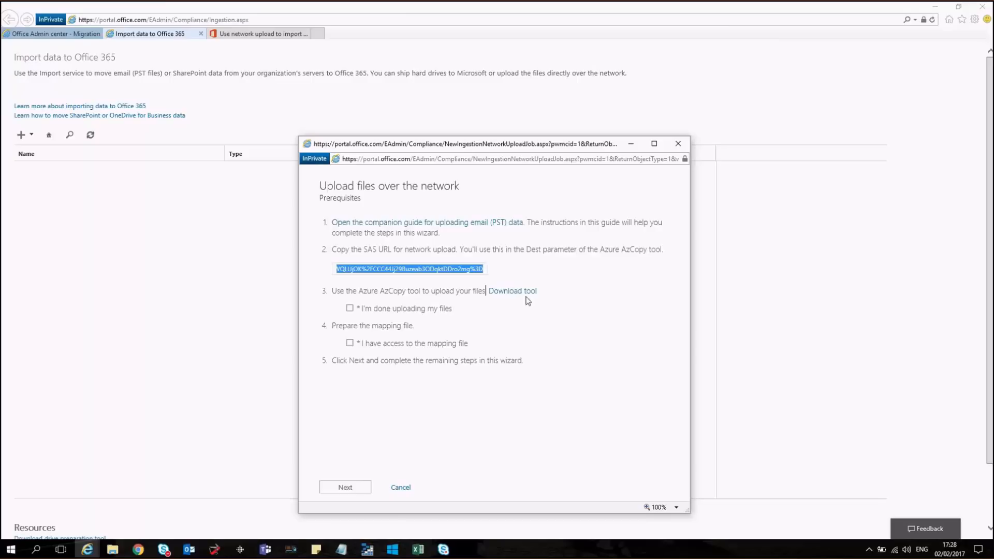
Switch to the PST import support article and select its example AzCopy upload command
{"action": "left_click", "coordinate": [392, 550]}
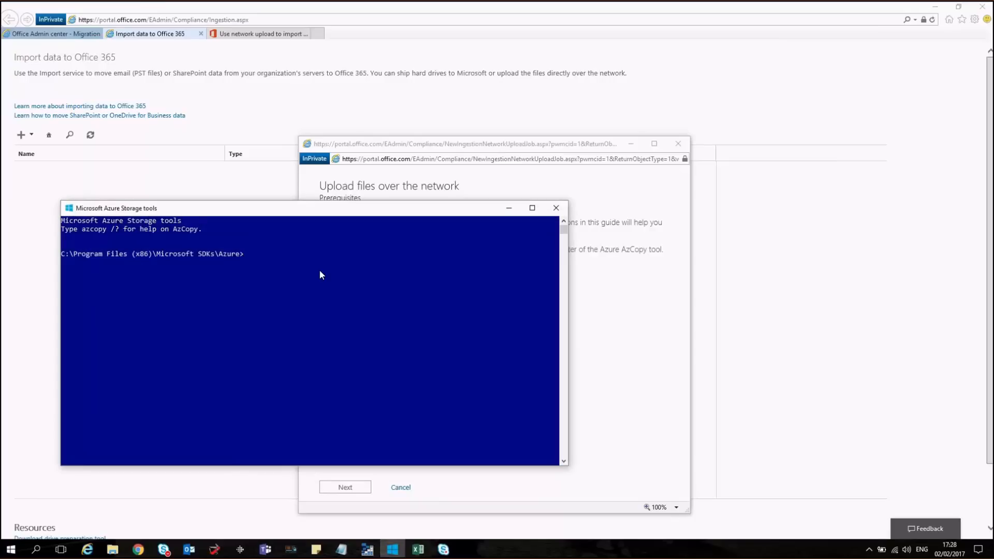
{"action": "left_click", "coordinate": [456, 140]}
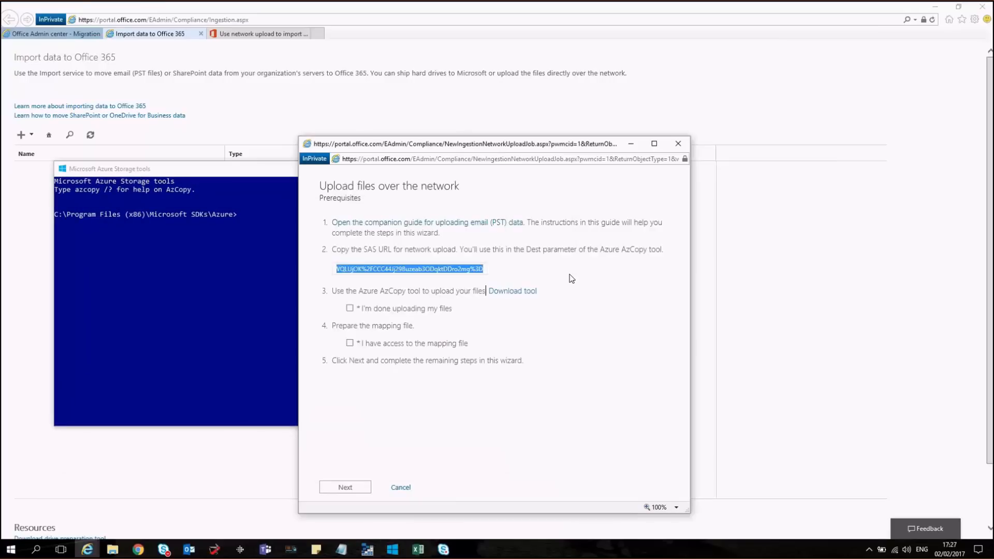
{"action": "left_click", "coordinate": [341, 550]}
{"action": "left_click", "coordinate": [88, 550]}
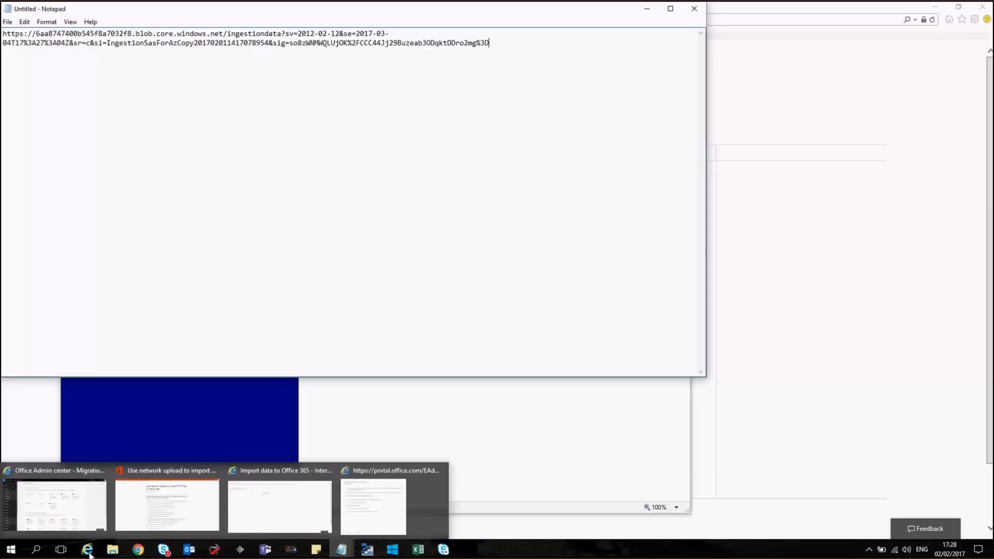
{"action": "left_click", "coordinate": [163, 505]}
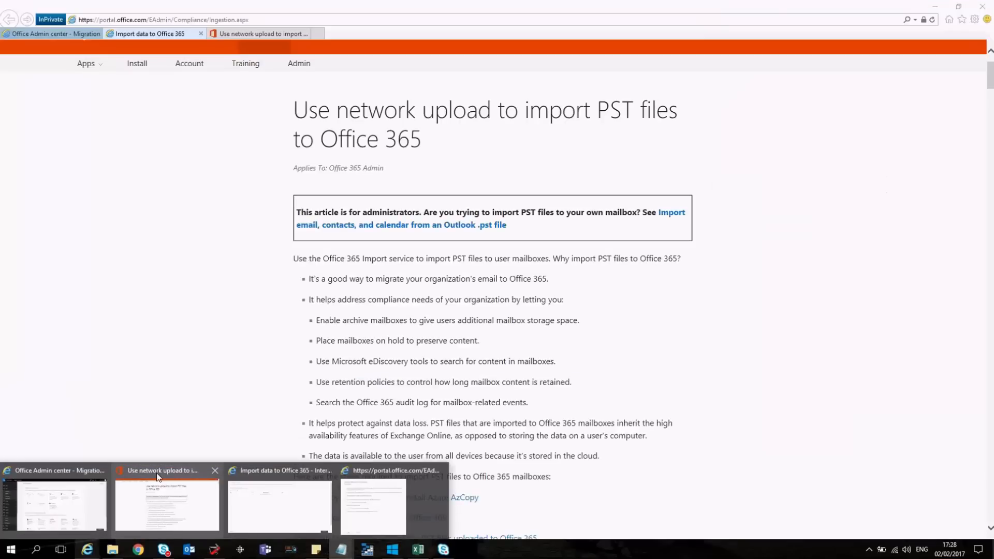
{"action": "left_click", "coordinate": [156, 472]}
{"action": "scroll", "coordinate": [279, 427], "scroll_direction": "down", "scroll_amount": 8}
{"action": "scroll", "coordinate": [263, 355], "scroll_direction": "down", "scroll_amount": 1}
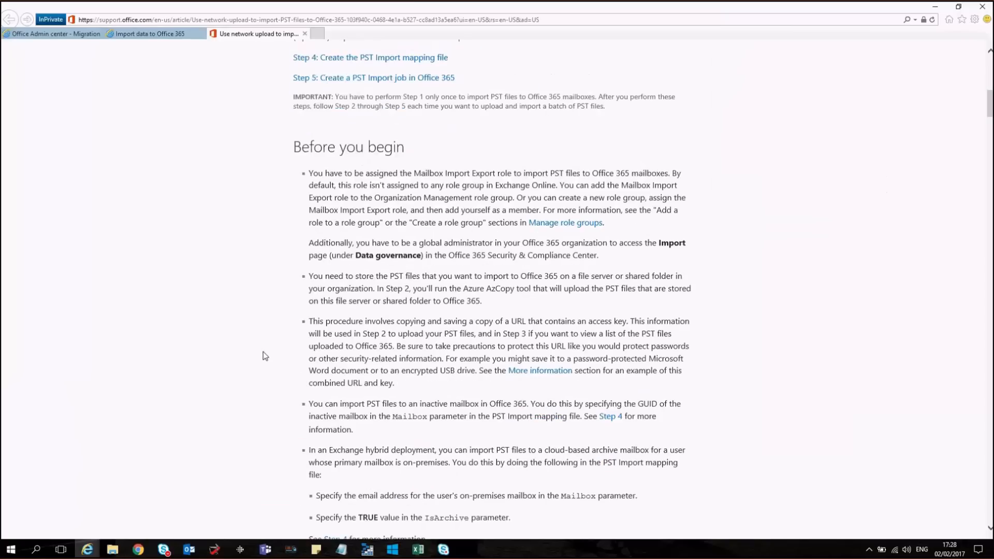
{"action": "scroll", "coordinate": [262, 356], "scroll_direction": "down", "scroll_amount": 8}
{"action": "scroll", "coordinate": [263, 356], "scroll_direction": "down", "scroll_amount": 8}
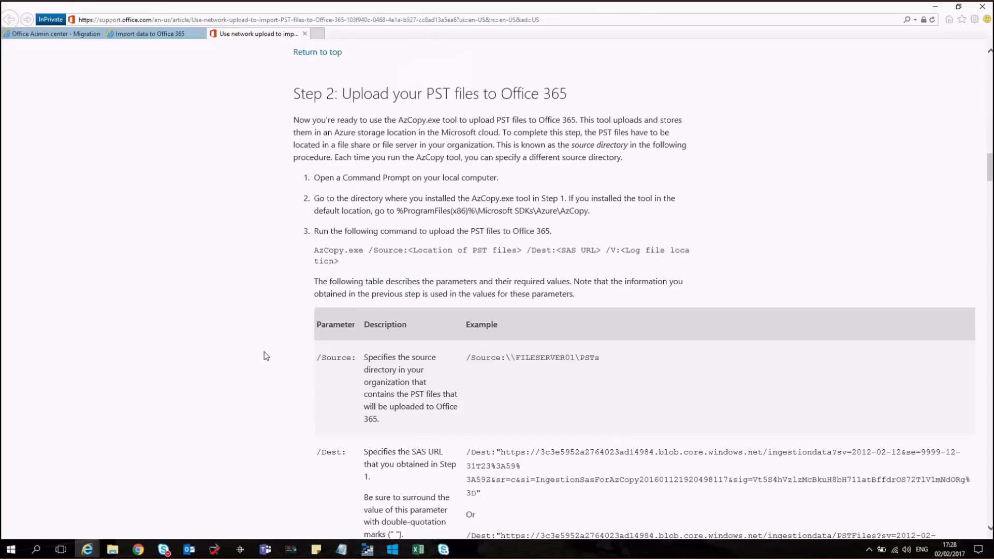
{"action": "scroll", "coordinate": [264, 356], "scroll_direction": "down", "scroll_amount": 1}
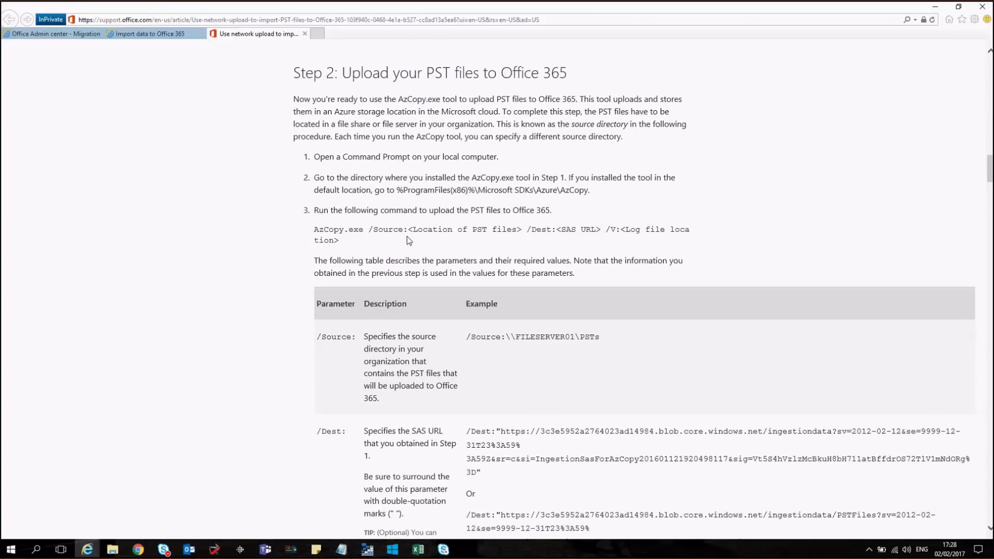
{"action": "triple_click", "coordinate": [315, 230]}
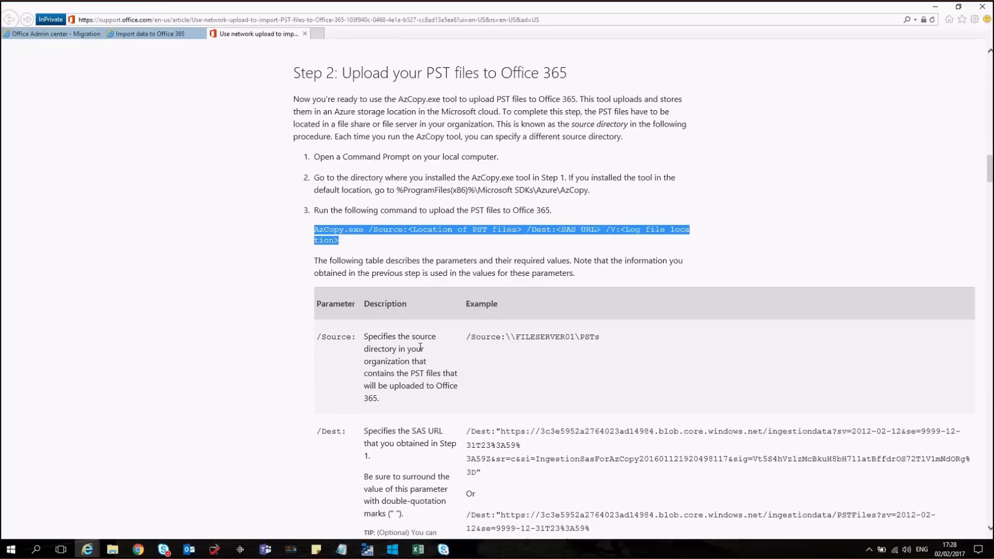
{"action": "scroll", "coordinate": [225, 435], "scroll_direction": "down", "scroll_amount": 5}
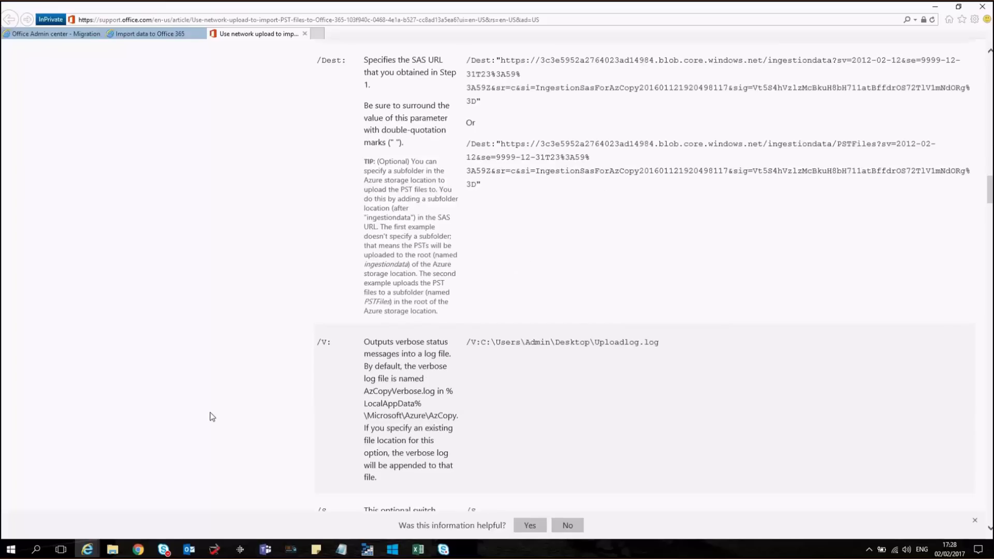
{"action": "scroll", "coordinate": [211, 420], "scroll_direction": "down", "scroll_amount": 3}
{"action": "scroll", "coordinate": [206, 419], "scroll_direction": "down", "scroll_amount": 4}
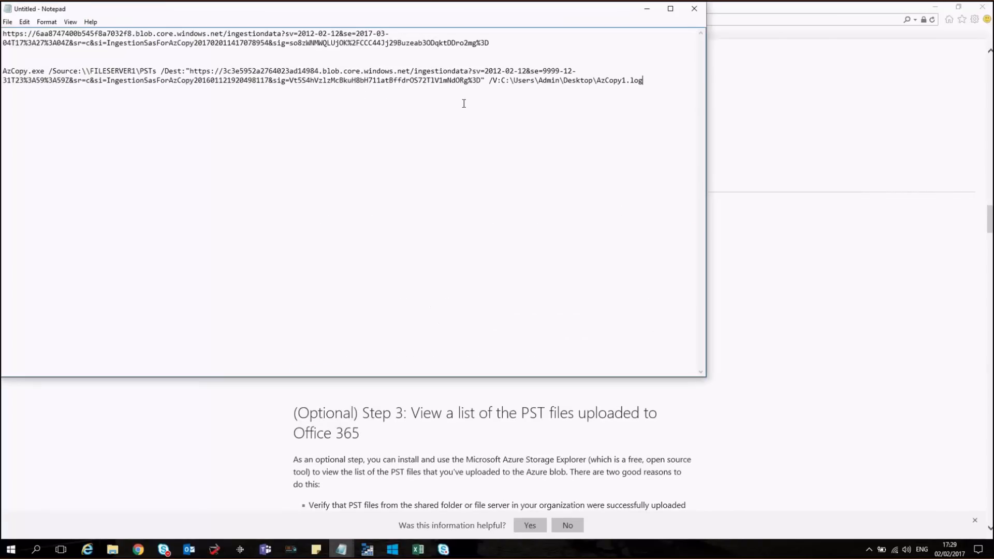
Replace the network share source path in the AzCopy command with the local Import folder
{"action": "double_click", "coordinate": [24, 71]}
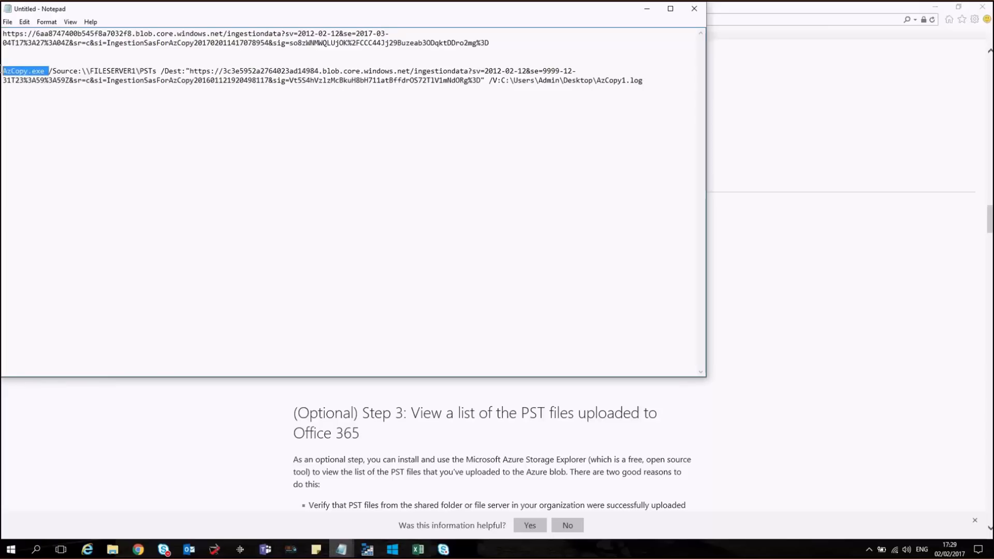
{"action": "left_click", "coordinate": [53, 71]}
{"action": "left_click_drag", "start_coordinate": [53, 71], "coordinate": [157, 73]}
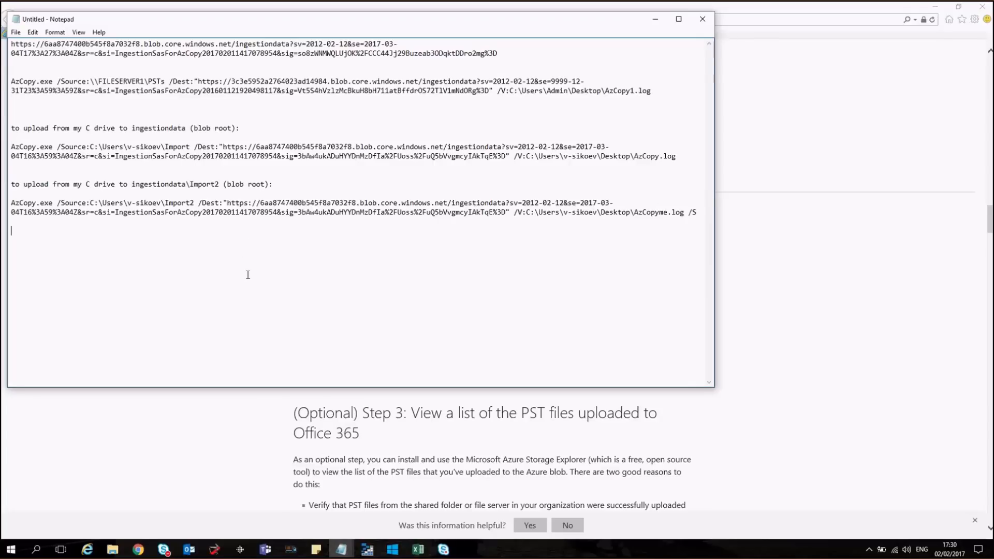
{"action": "left_click_drag", "start_coordinate": [112, 21], "coordinate": [271, 114]}
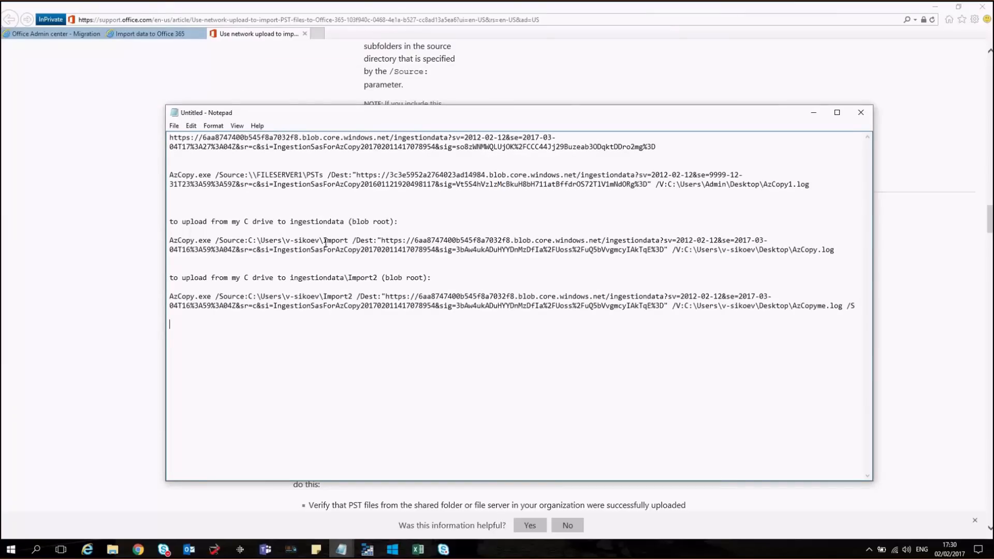
Set the second command's source and destination to the Import2 folder
{"action": "left_click_drag", "start_coordinate": [324, 241], "coordinate": [350, 240]}
{"action": "left_click", "coordinate": [329, 298]}
{"action": "left_click_drag", "start_coordinate": [323, 297], "coordinate": [355, 298]}
{"action": "left_click", "coordinate": [580, 423]}
Run the AzCopy command uploading the Import folder to the ingestiondata blob root
{"action": "left_click", "coordinate": [392, 549]}
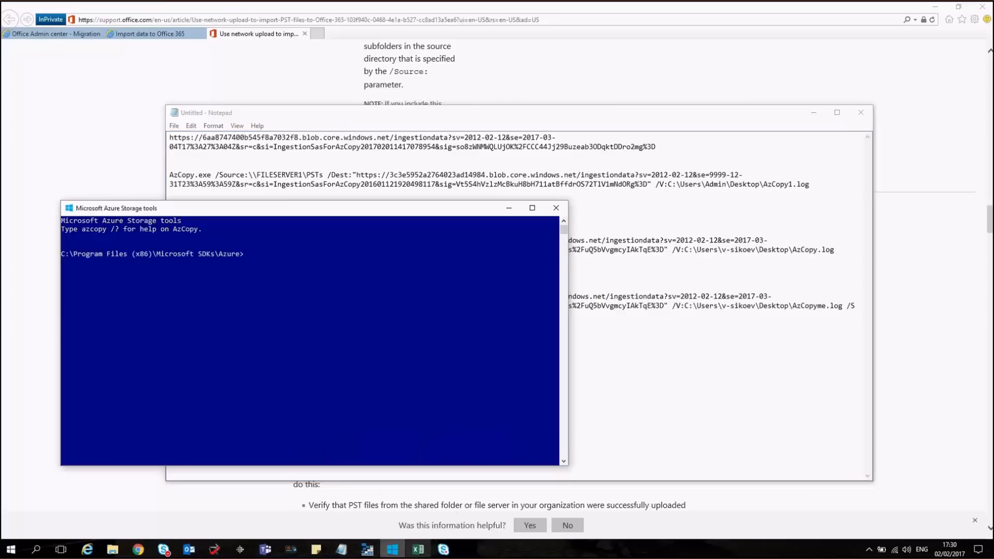
{"action": "left_click_drag", "start_coordinate": [226, 211], "coordinate": [194, 223]}
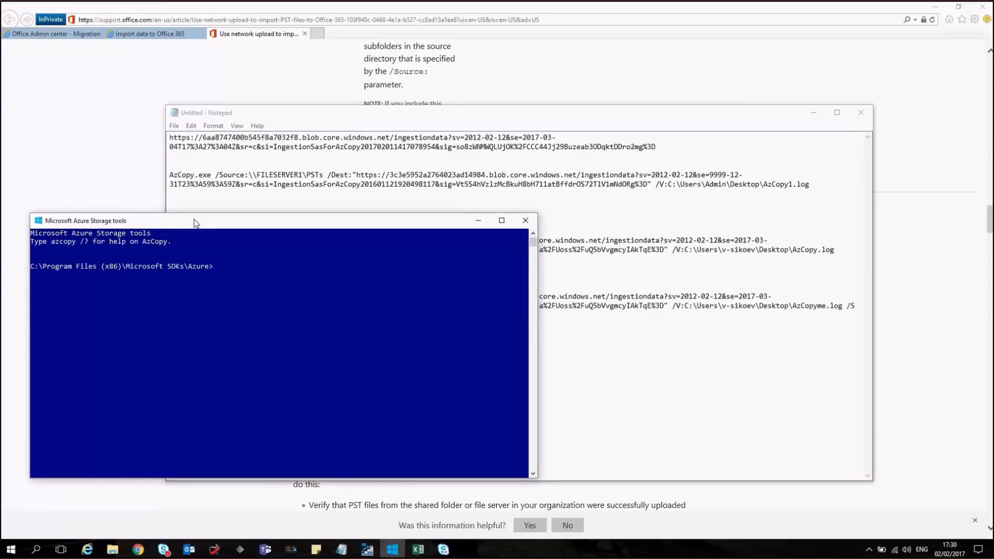
{"action": "left_click", "coordinate": [271, 112]}
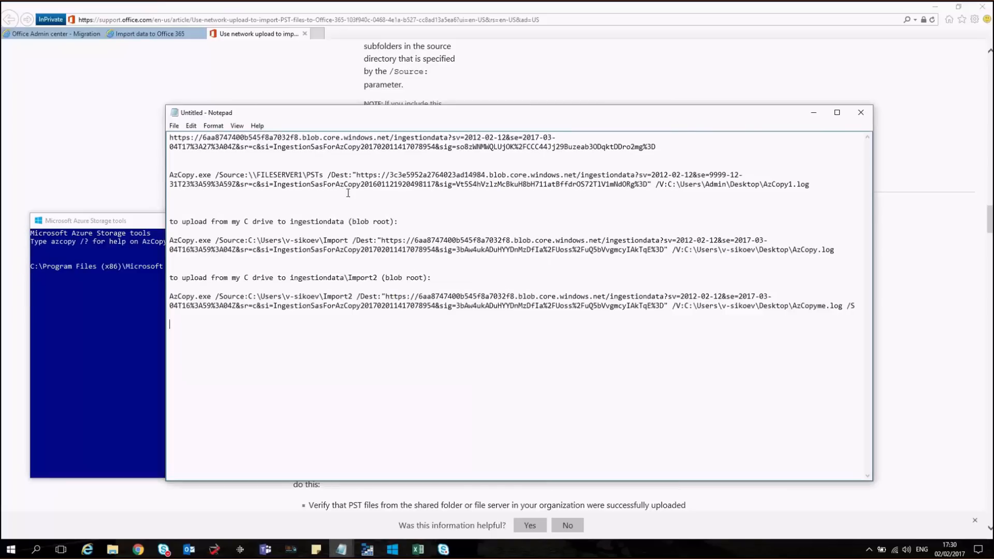
{"action": "left_click", "coordinate": [170, 139]}
{"action": "left_click_drag", "start_coordinate": [170, 240], "coordinate": [842, 250]}
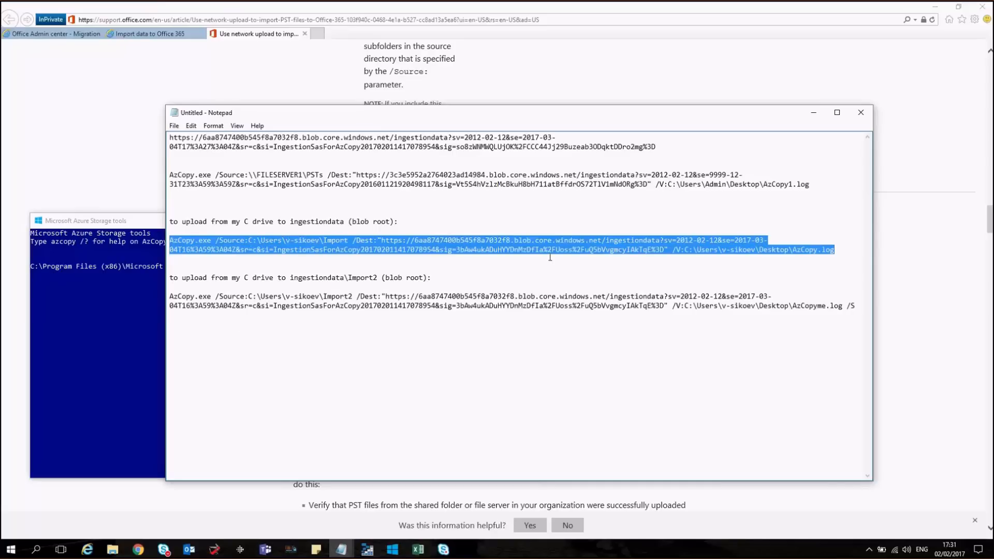
{"action": "left_click", "coordinate": [97, 349]}
{"action": "right_click", "coordinate": [231, 312]}
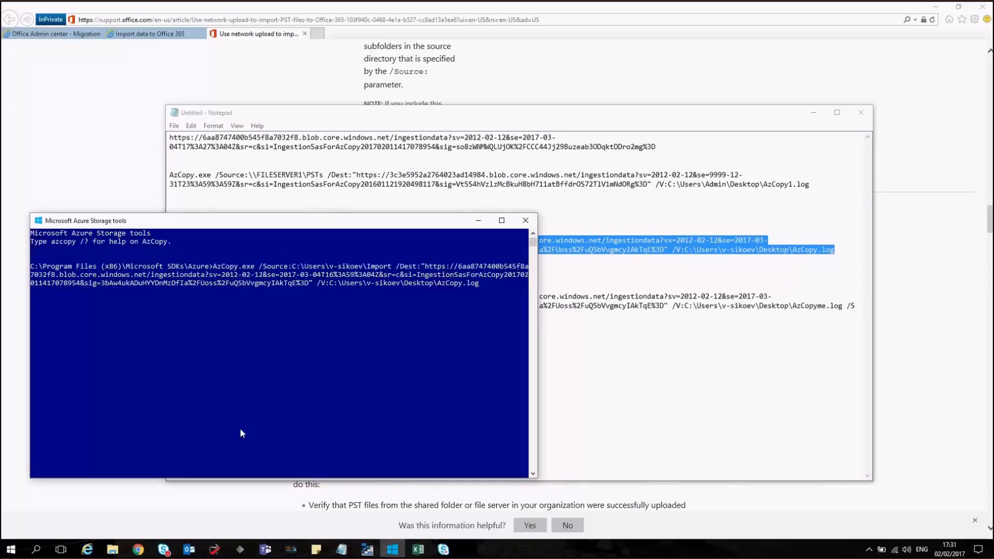
{"action": "key", "text": "Return"}
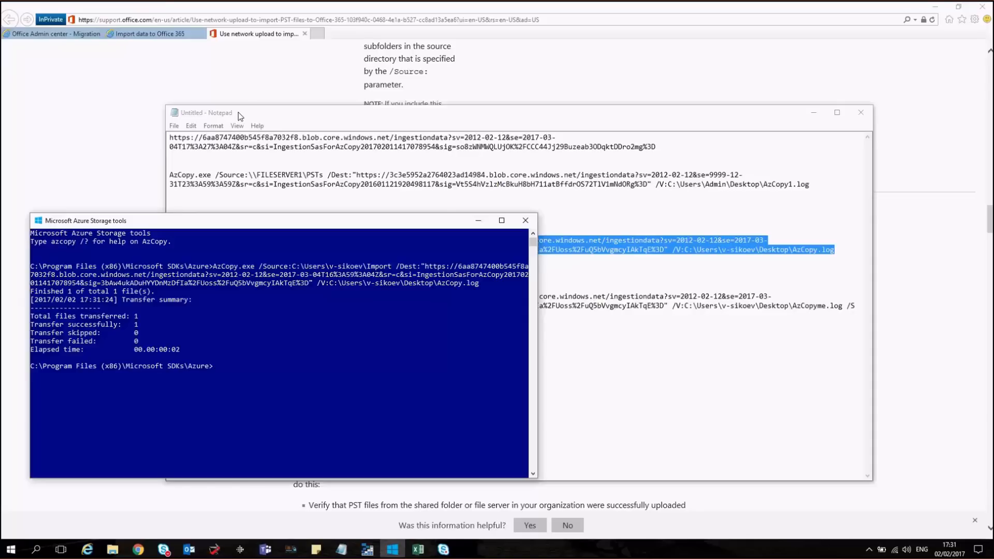
Run the AzCopy command uploading Import2 into ingestiondata\Import2
{"action": "left_click", "coordinate": [238, 111]}
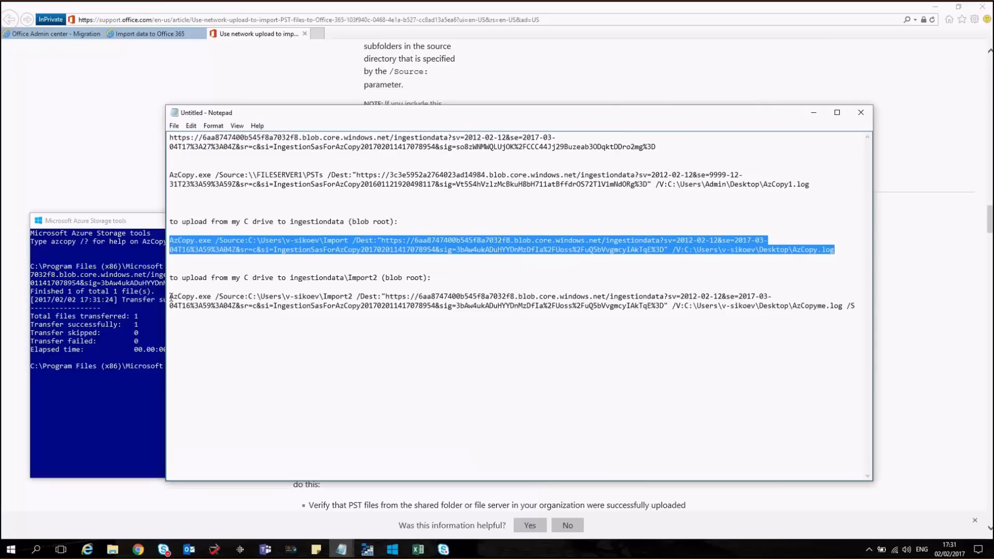
{"action": "left_click_drag", "start_coordinate": [170, 296], "coordinate": [855, 305]}
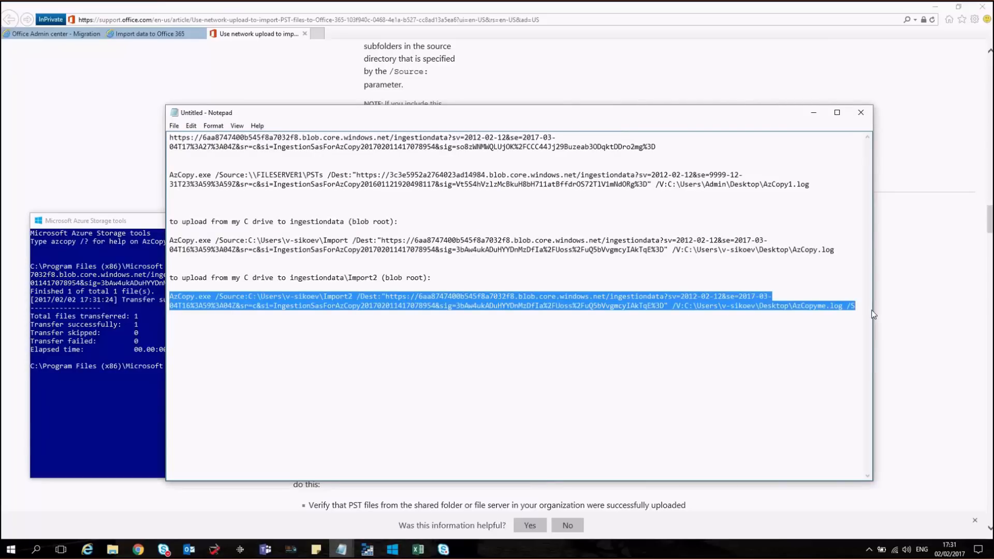
{"action": "left_click", "coordinate": [133, 421]}
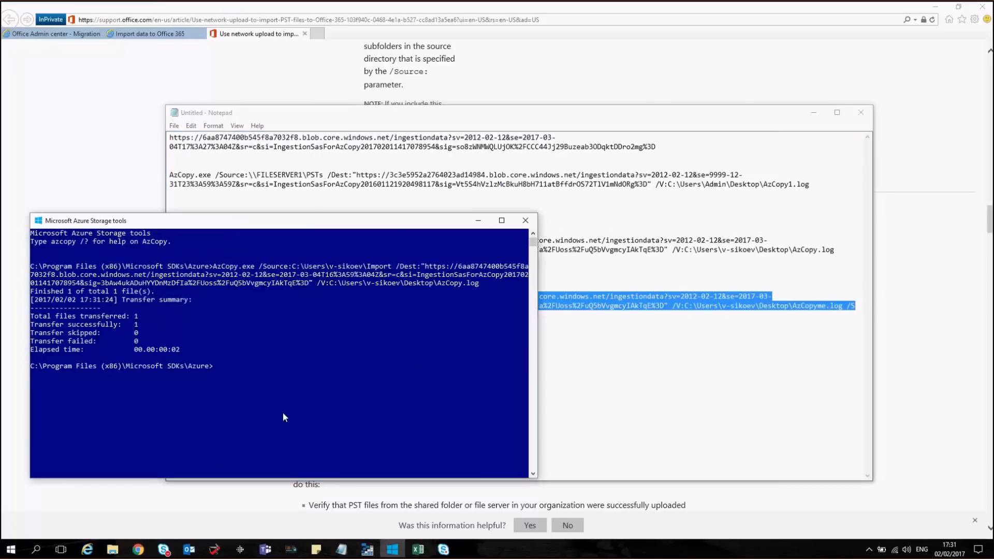
{"action": "right_click", "coordinate": [283, 413]}
{"action": "key", "text": "Return"}
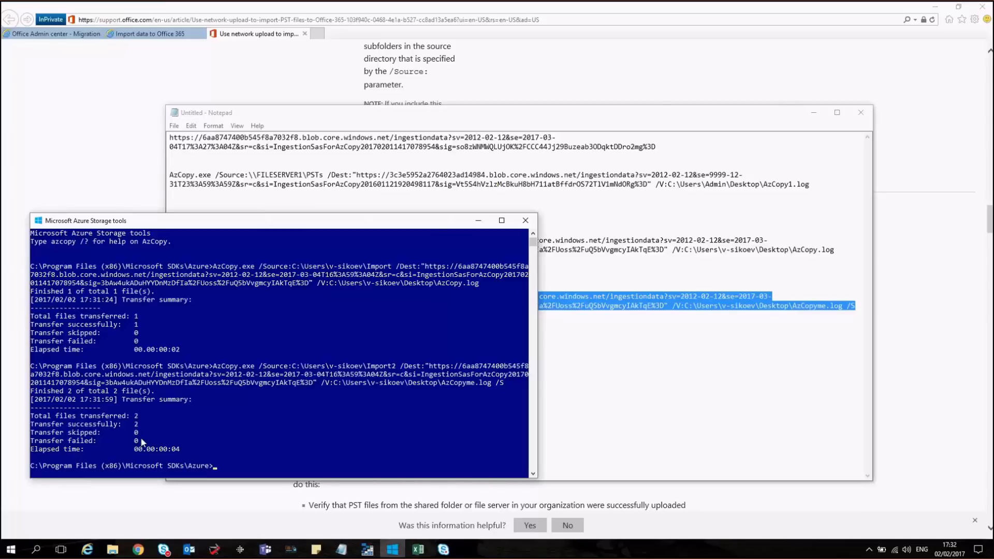
Download Azure Storage Explorer for Windows from storageexplorer.com and launch it
{"action": "left_click", "coordinate": [367, 549]}
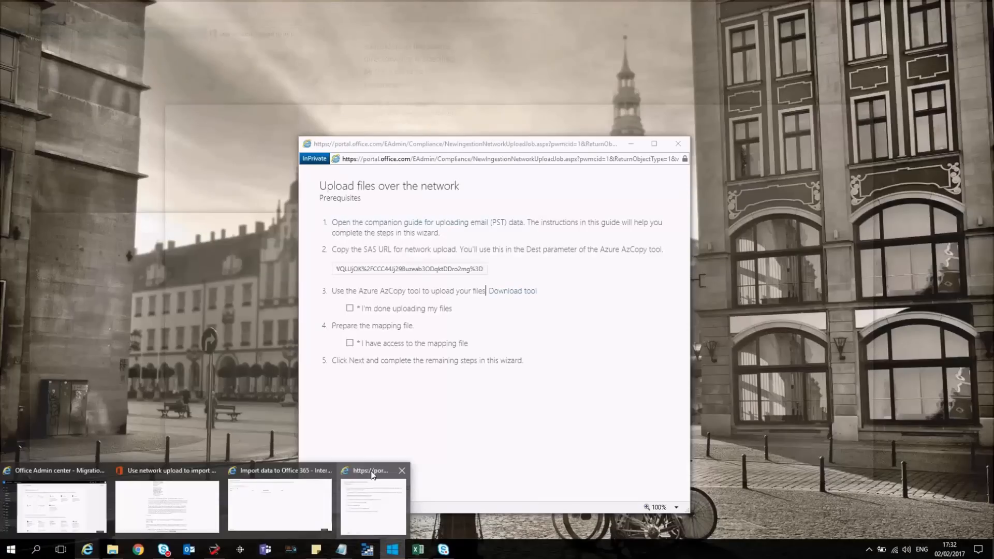
{"action": "left_click", "coordinate": [372, 505]}
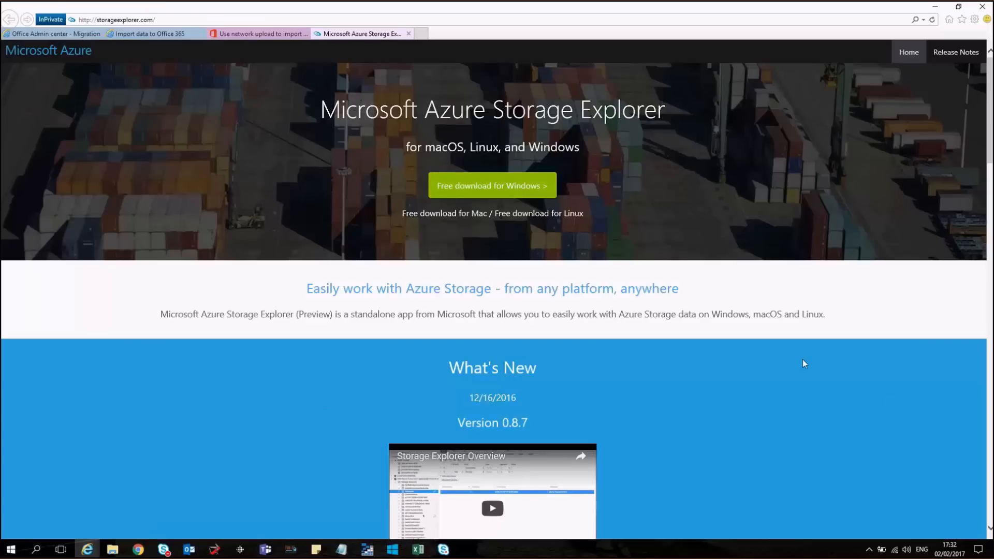
{"action": "left_click", "coordinate": [509, 206]}
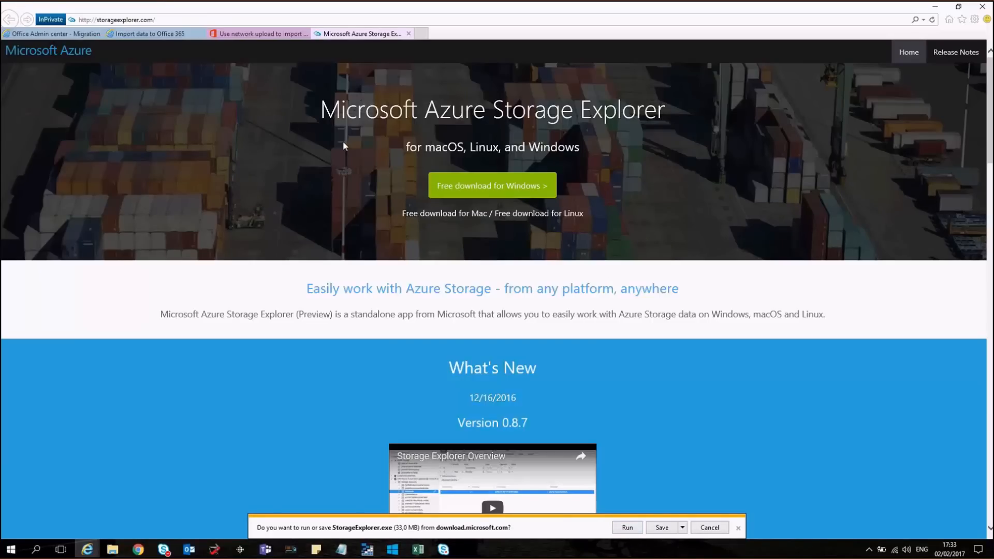
{"action": "left_click", "coordinate": [738, 529]}
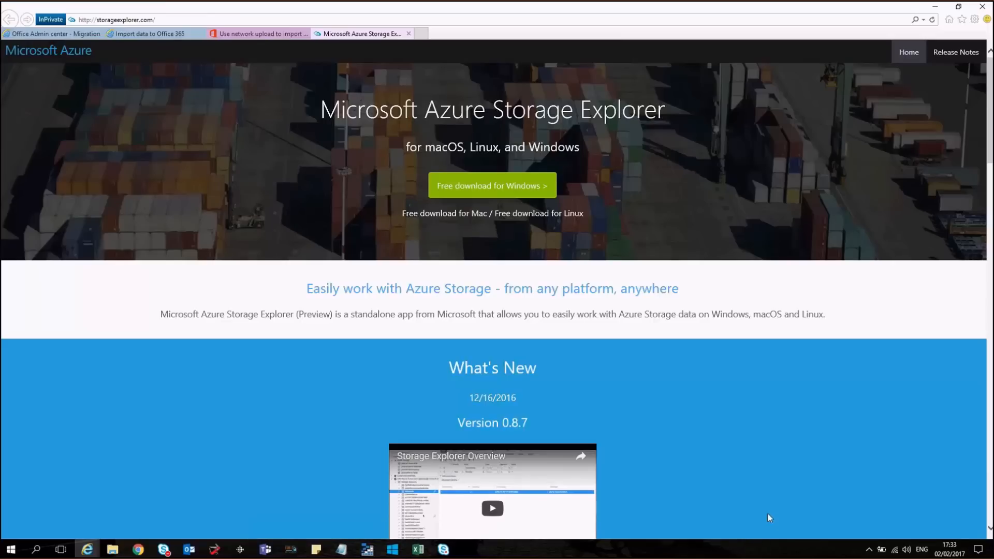
{"action": "left_click", "coordinate": [368, 549]}
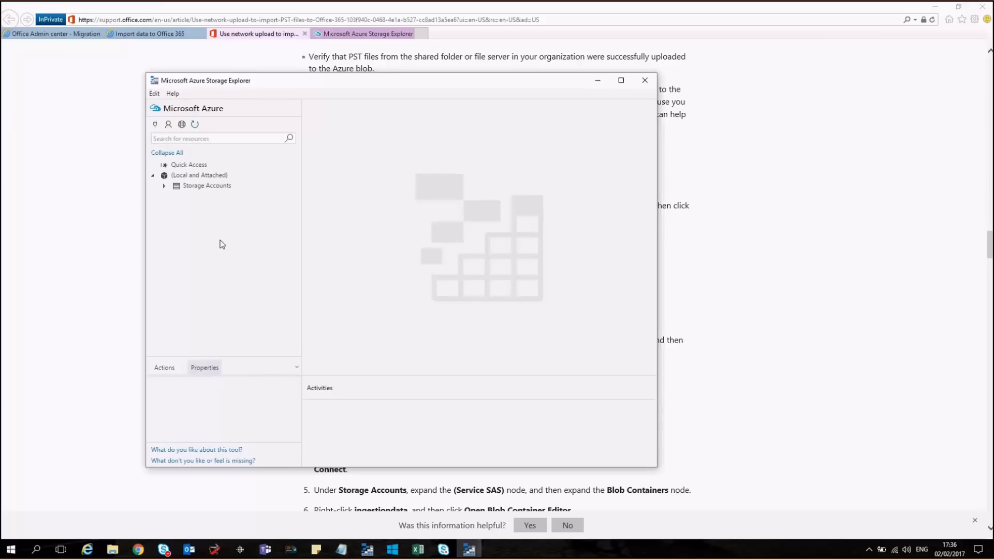
Start Connect to Azure storage and copy the SAS URL from the notes
{"action": "right_click", "coordinate": [201, 187]}
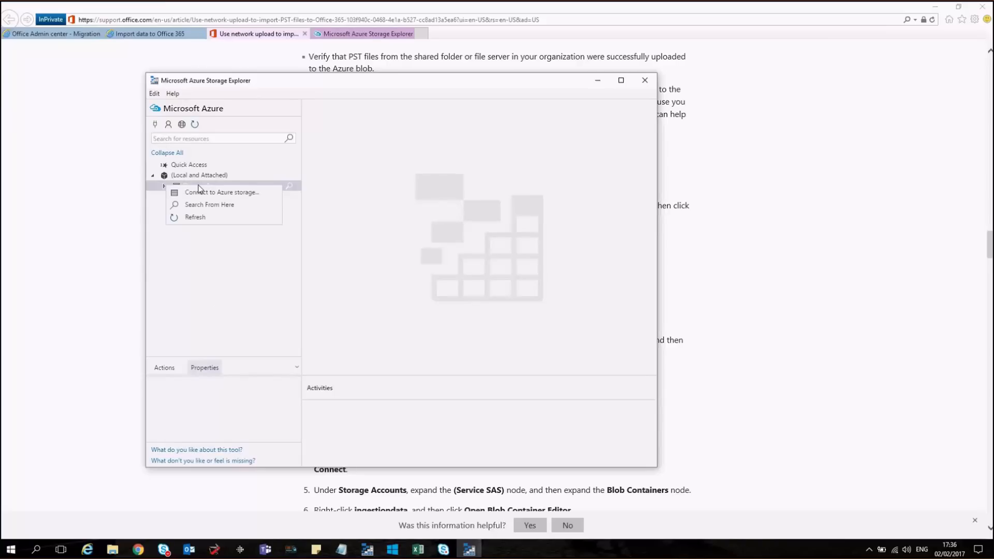
{"action": "left_click", "coordinate": [232, 196]}
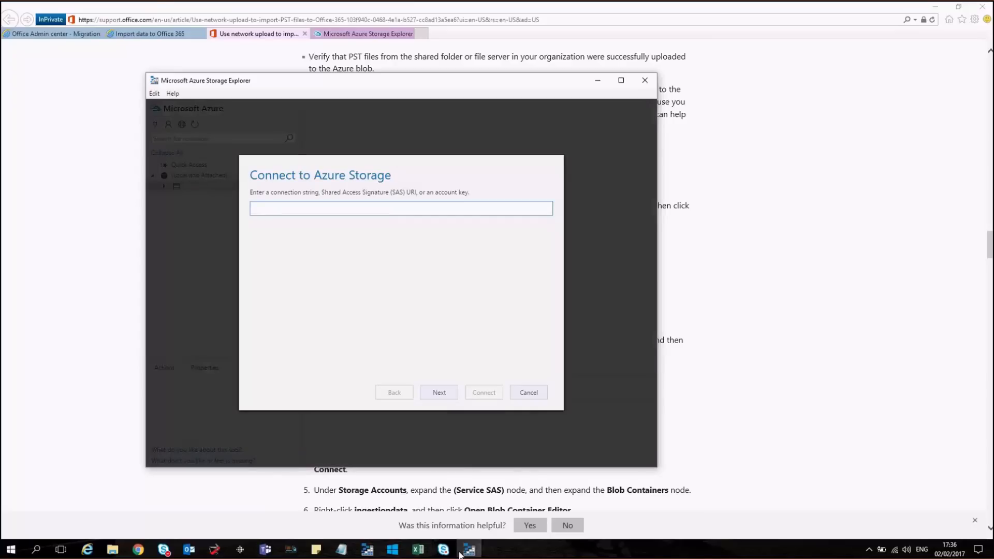
{"action": "left_click", "coordinate": [343, 550]}
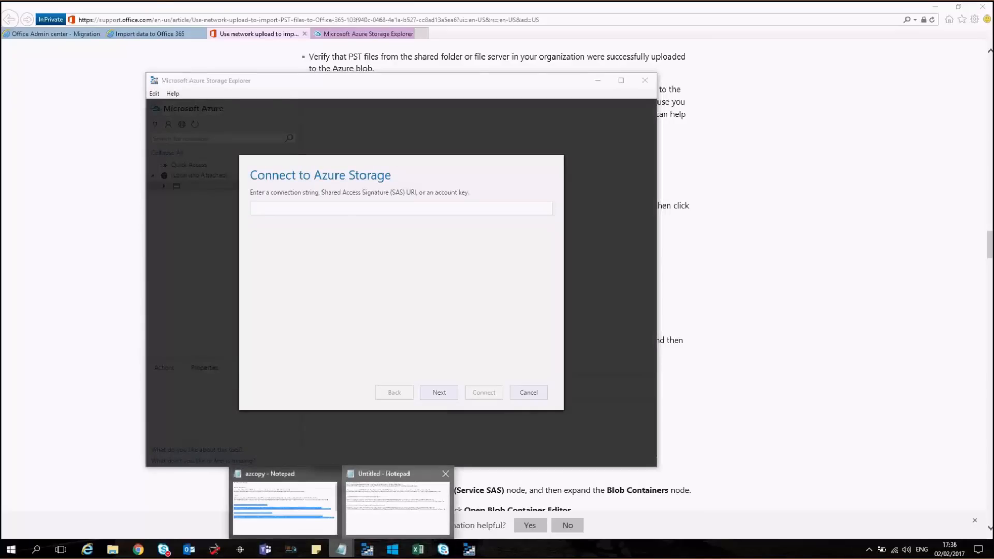
{"action": "left_click", "coordinate": [287, 500]}
{"action": "key", "text": "ctrl+Home"}
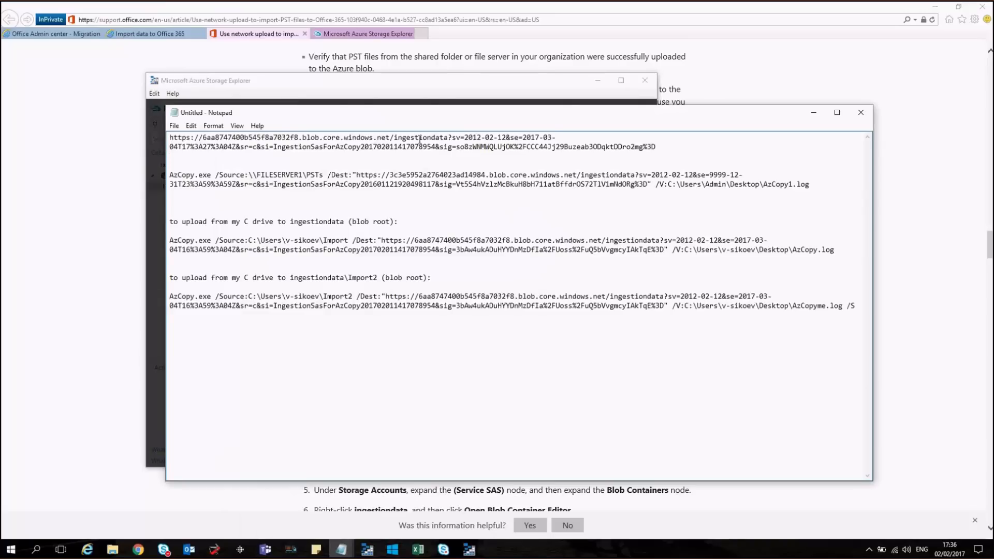
{"action": "key", "text": "shift+End"}
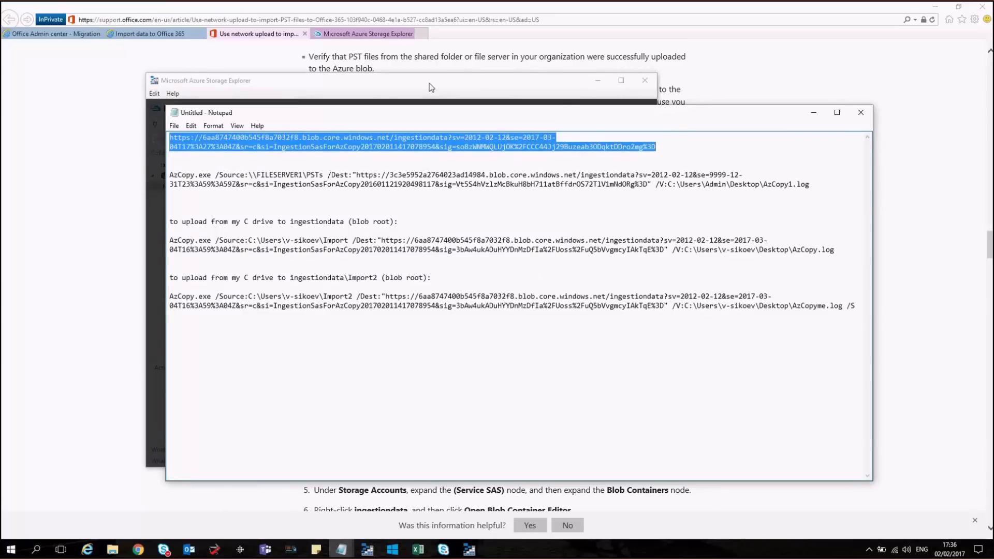
Connect to the ingestiondata container using the pasted SAS URL
{"action": "left_click", "coordinate": [431, 86]}
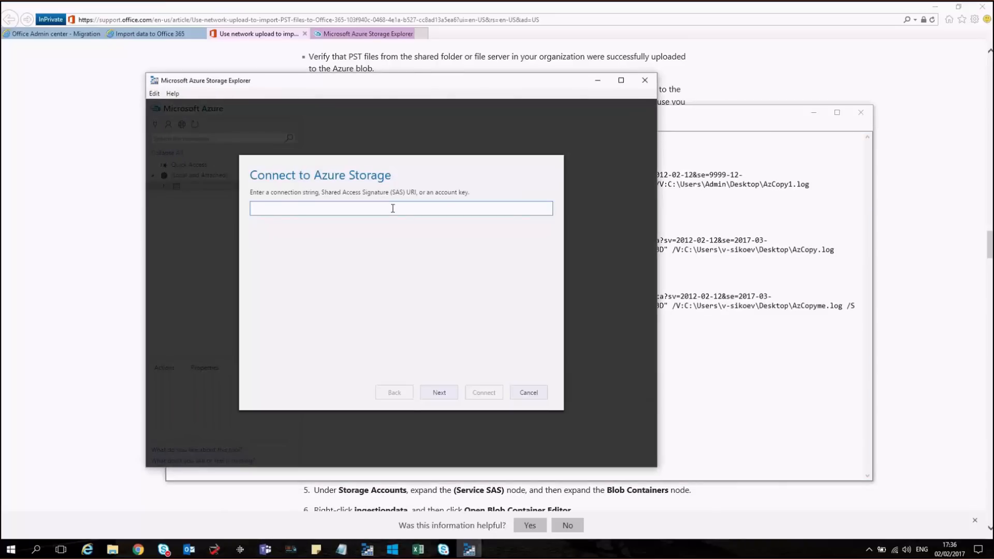
{"action": "left_click", "coordinate": [392, 209]}
{"action": "key", "text": "ctrl+v"}
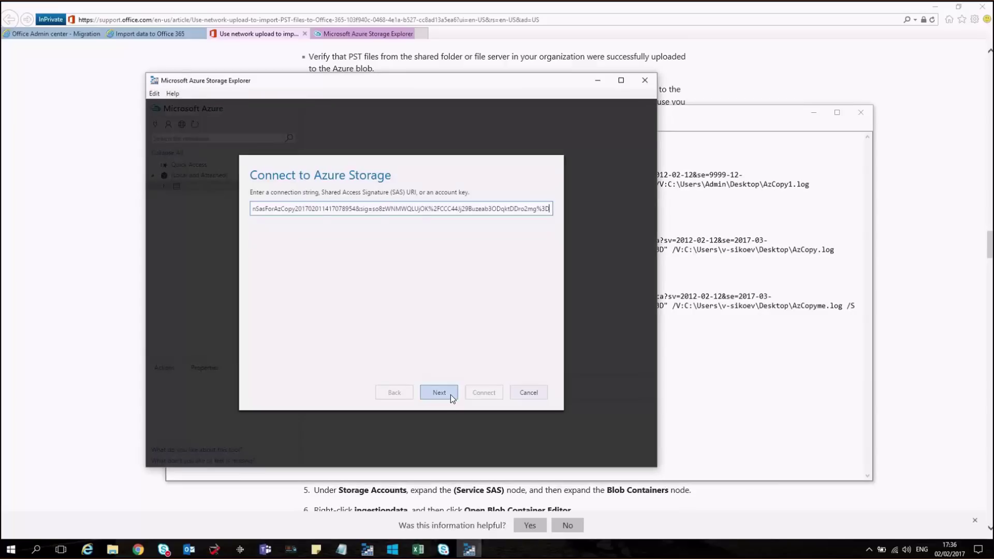
{"action": "left_click", "coordinate": [451, 395]}
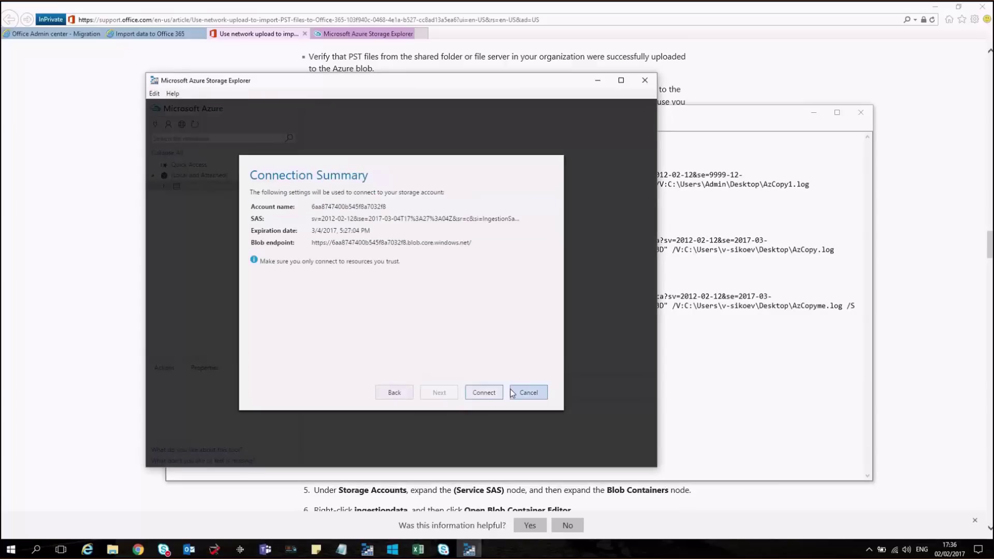
{"action": "left_click", "coordinate": [483, 392]}
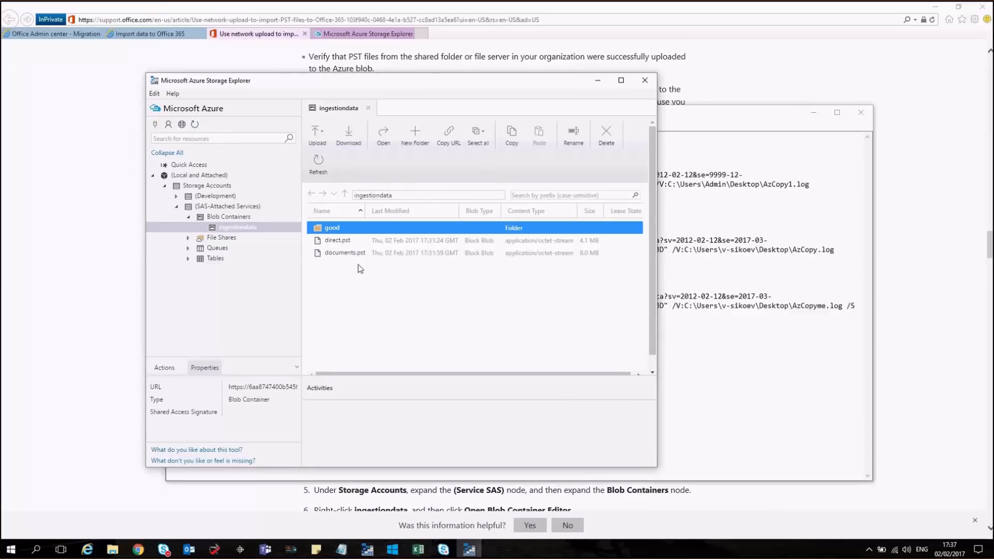
Compare the AzCopy prompt with the Storage Explorer listing of uploaded PST files
{"action": "left_click", "coordinate": [390, 550]}
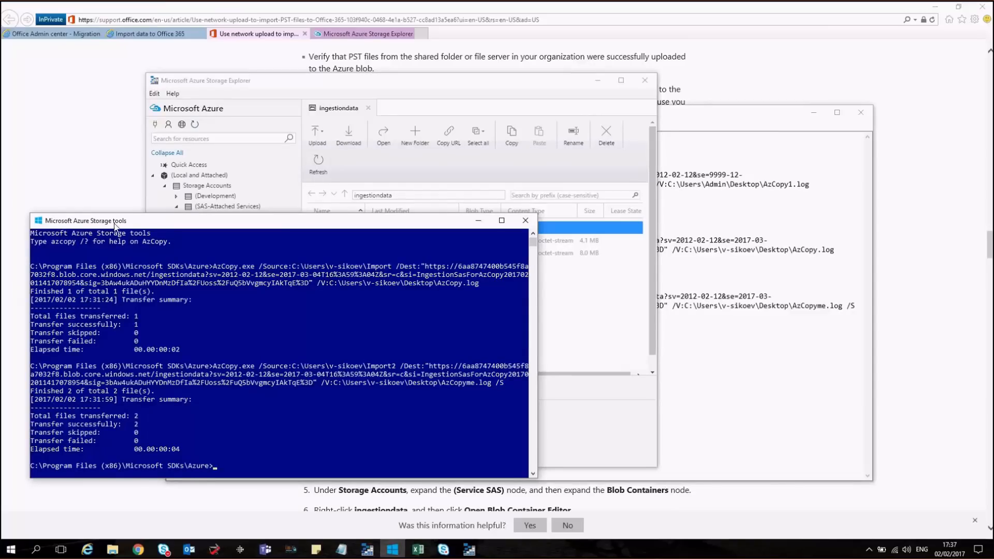
{"action": "left_click", "coordinate": [571, 275]}
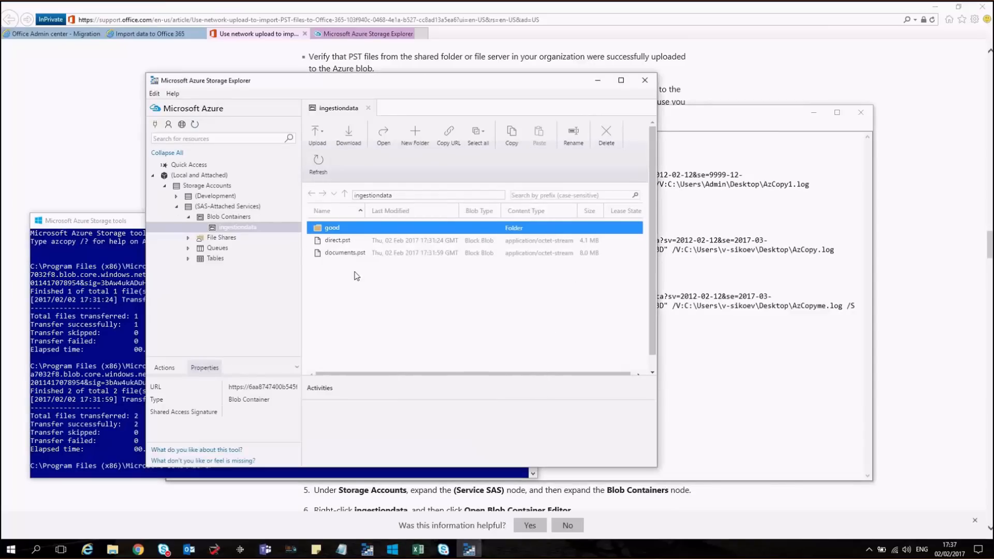
{"action": "left_click", "coordinate": [372, 253]}
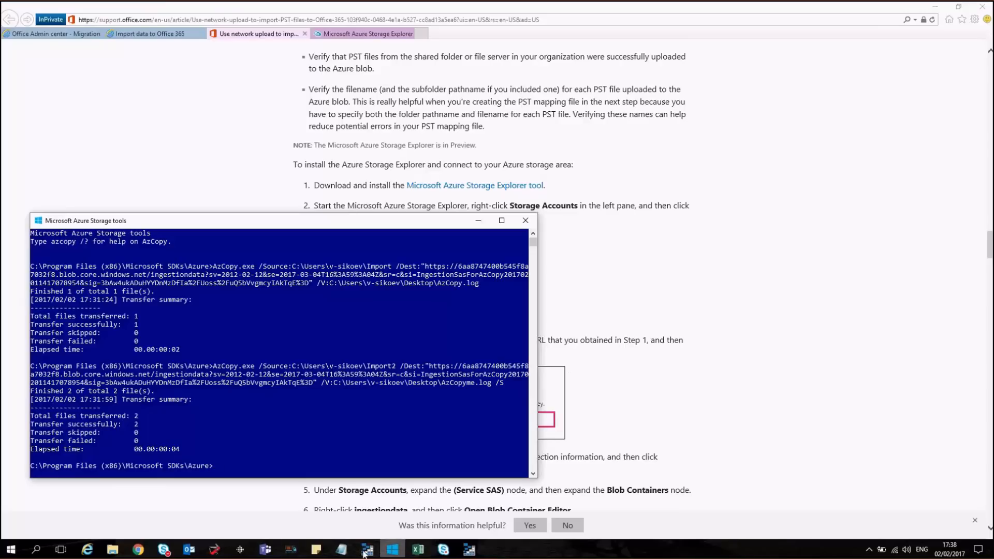
{"action": "left_click", "coordinate": [392, 550]}
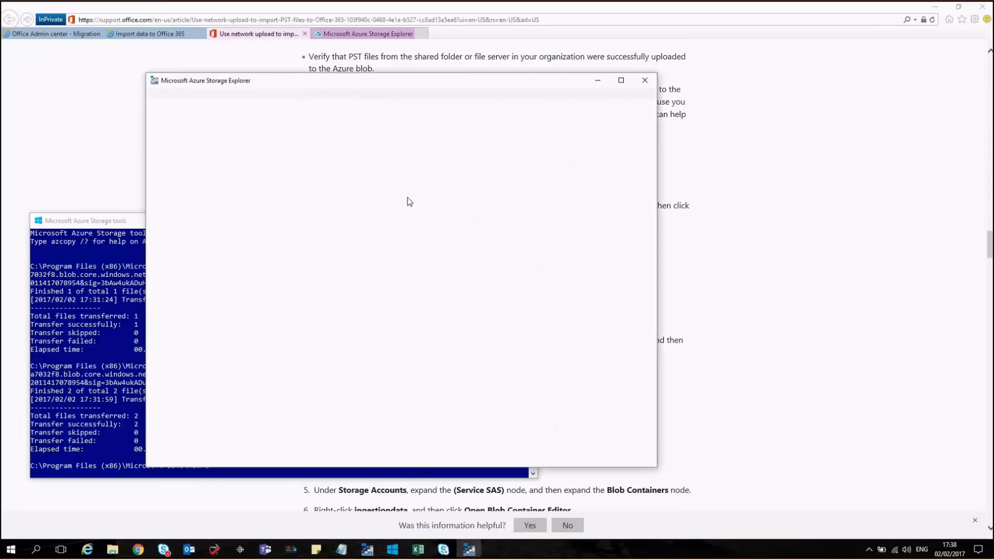
{"action": "left_click", "coordinate": [425, 505]}
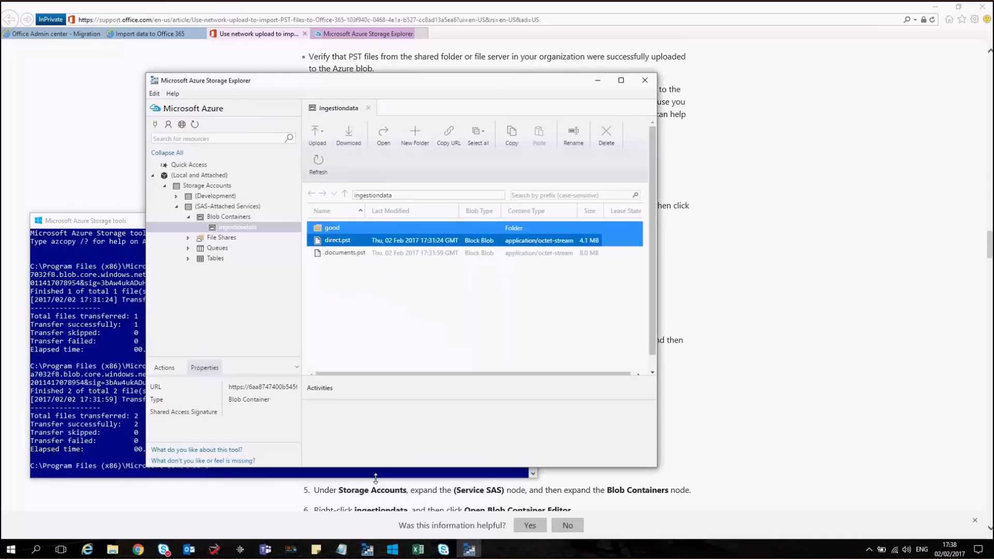
{"action": "left_click", "coordinate": [345, 234]}
Check advise.pst inside the good folder and return to the ingestiondata container
{"action": "double_click", "coordinate": [344, 231]}
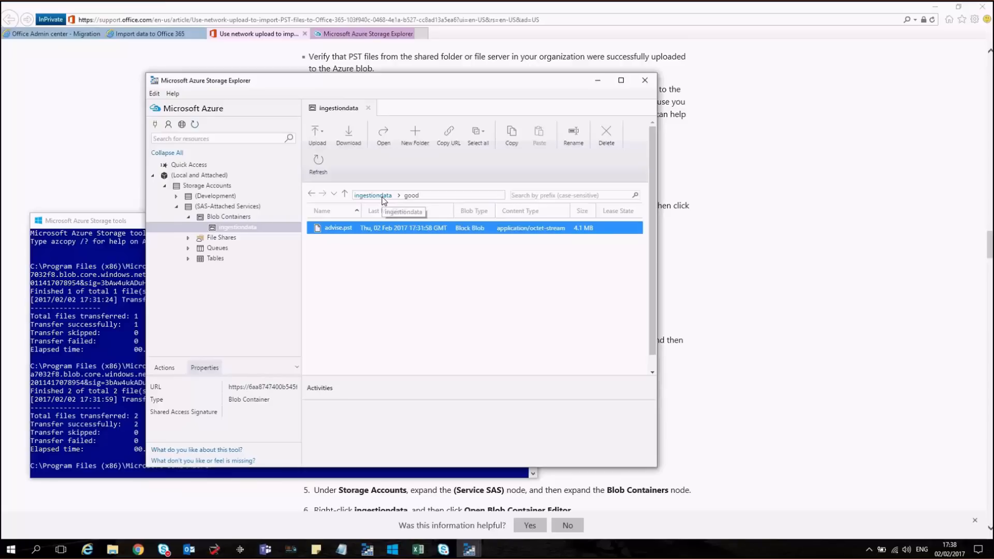
{"action": "left_click", "coordinate": [233, 227]}
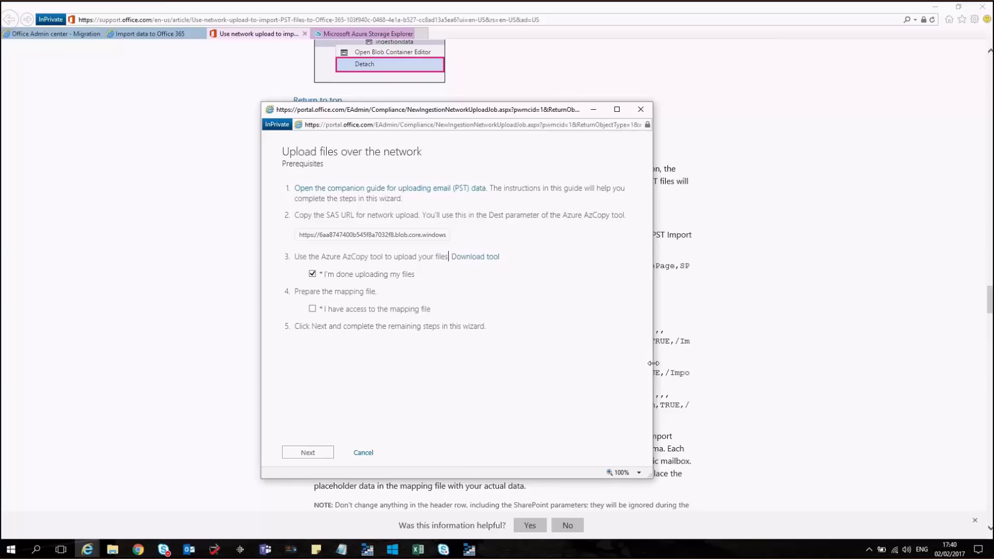
Close the upload popup and bring the PstImportMappingFile workbook into view for review
{"action": "left_click", "coordinate": [783, 362]}
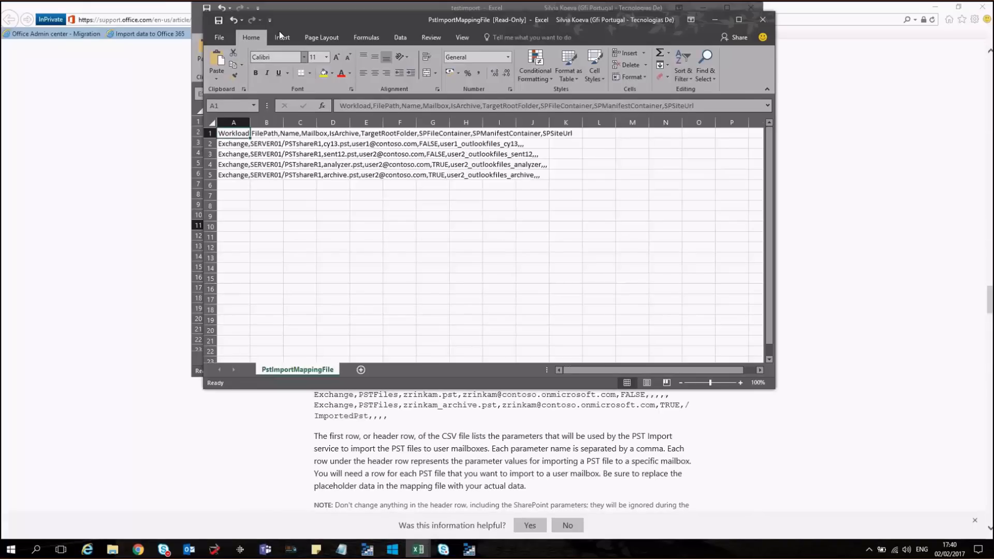
{"action": "left_click_drag", "start_coordinate": [279, 20], "coordinate": [165, 97]}
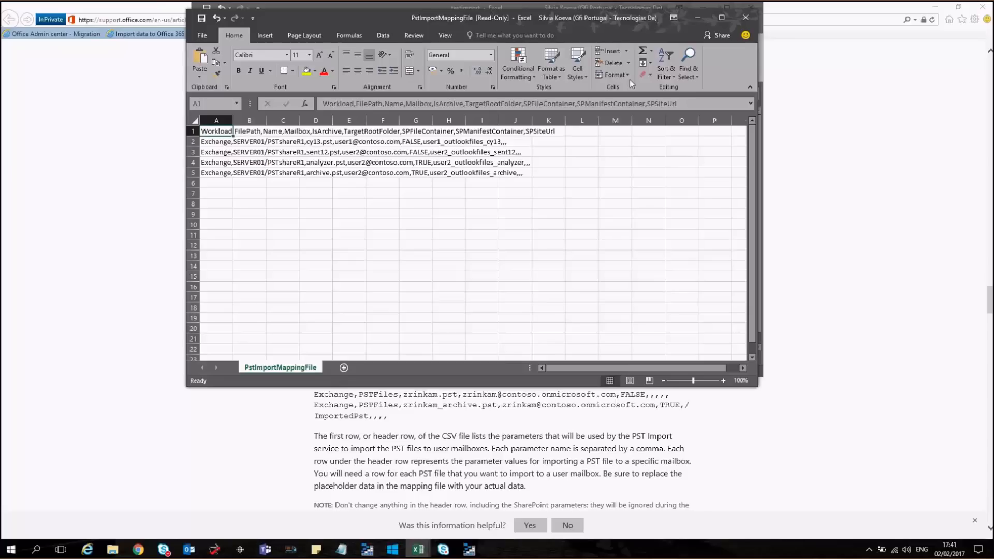
Restore the testimport workbook and select documents.pst in the Storage Explorer blob list
{"action": "key", "text": "super+Down"}
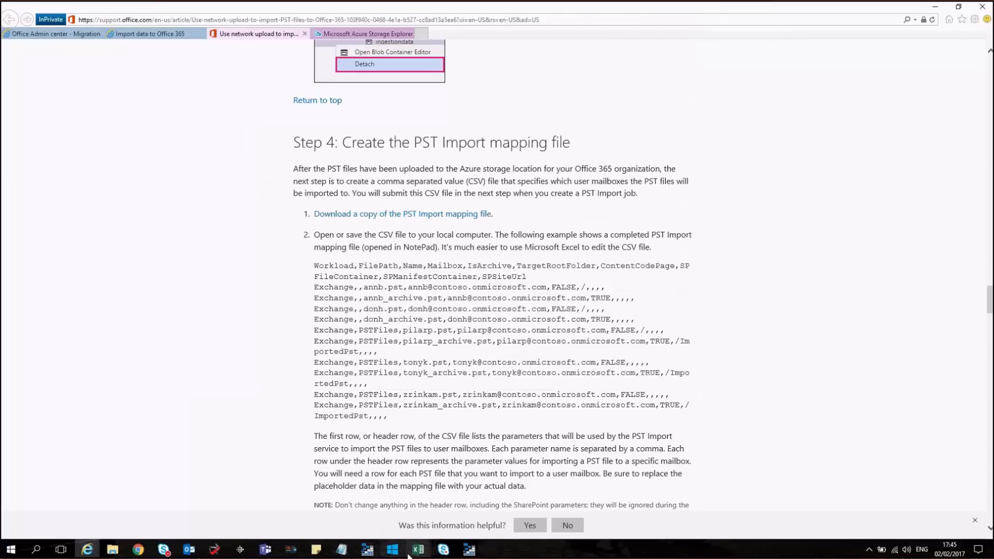
{"action": "mouse_move", "coordinate": [417, 549]}
{"action": "left_click", "coordinate": [373, 494]}
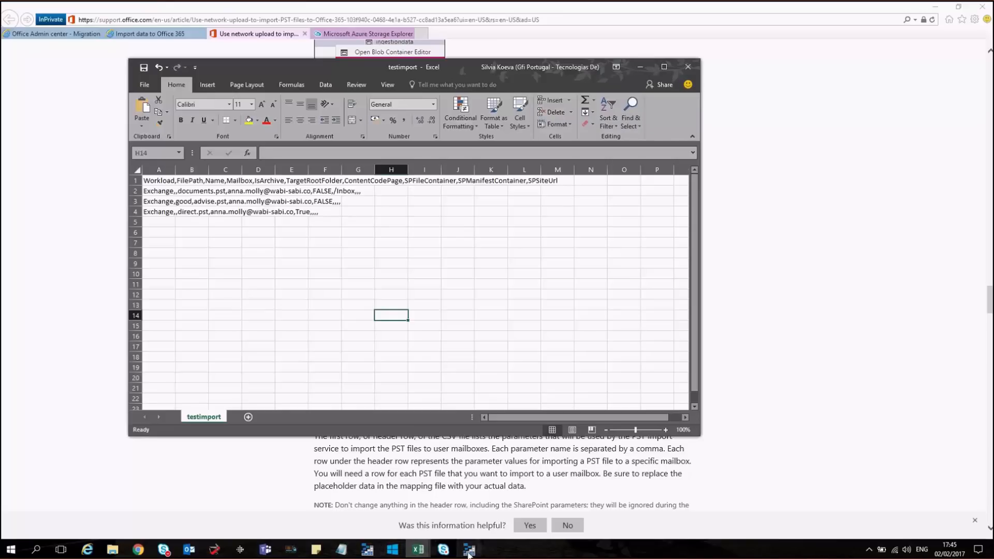
{"action": "mouse_move", "coordinate": [469, 549]}
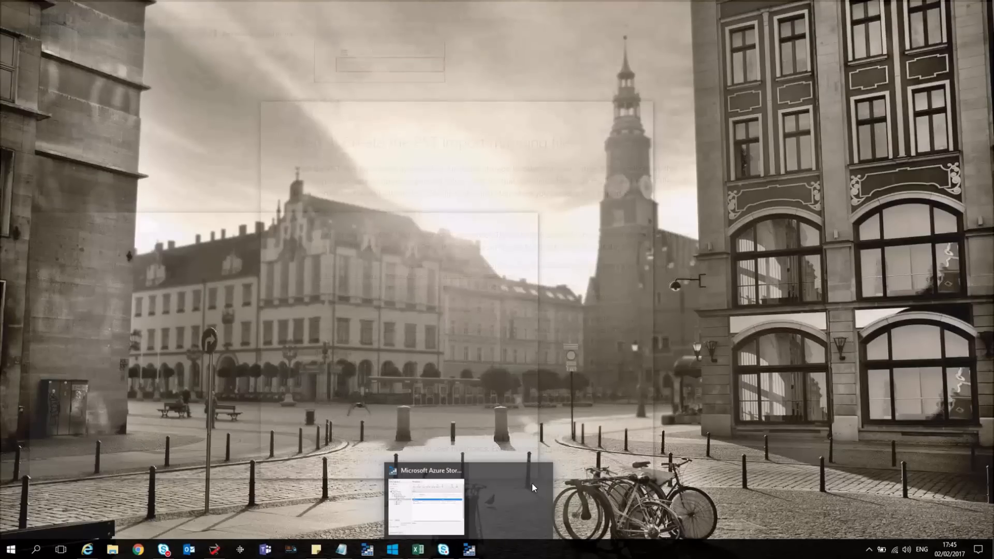
{"action": "left_click", "coordinate": [532, 482]}
{"action": "key", "text": "End"}
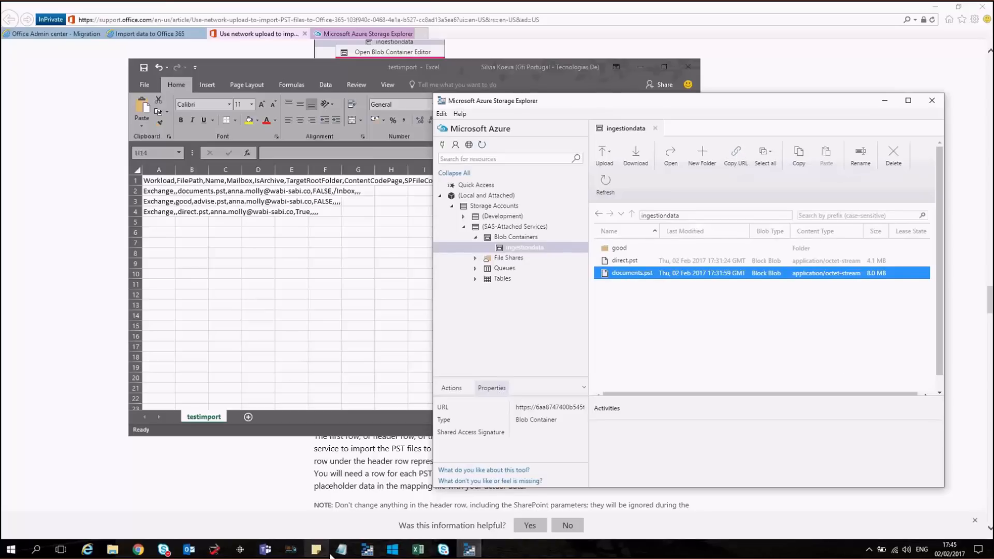
Trim the documents.pst blob address in Notepad to its file name, then return to testimport
{"action": "mouse_move", "coordinate": [341, 550]}
{"action": "left_click", "coordinate": [397, 504]}
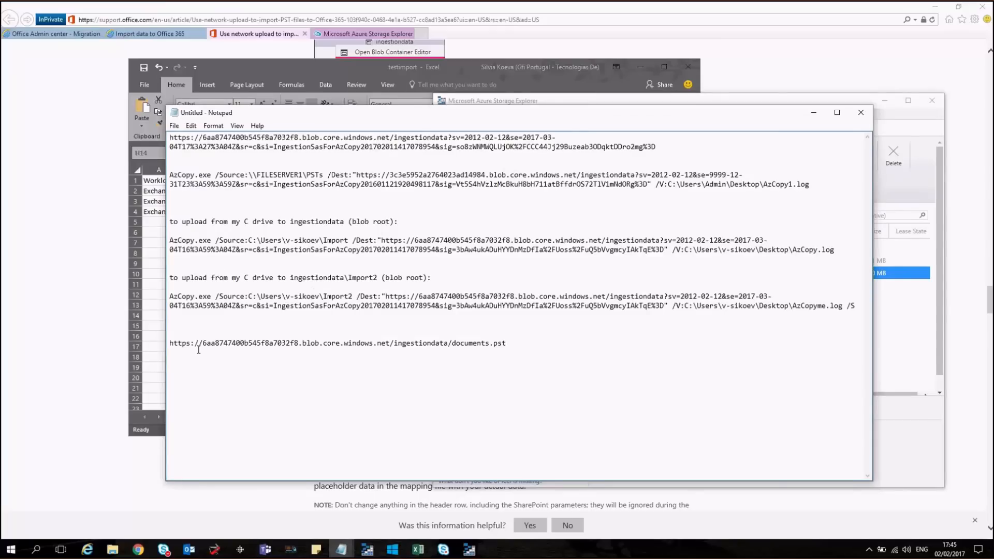
{"action": "left_click", "coordinate": [451, 342]}
{"action": "left_click_drag", "start_coordinate": [452, 343], "coordinate": [180, 366]}
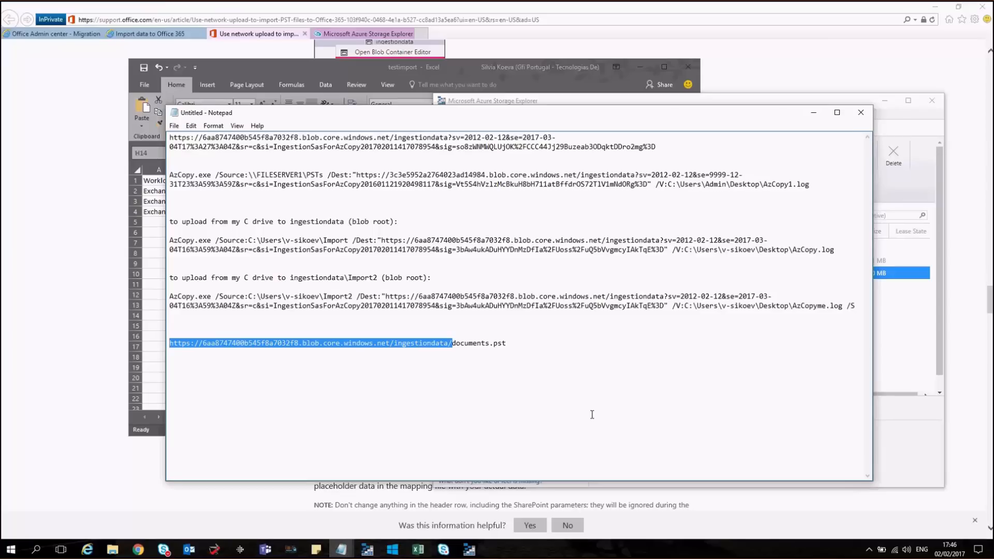
{"action": "key", "text": "Delete"}
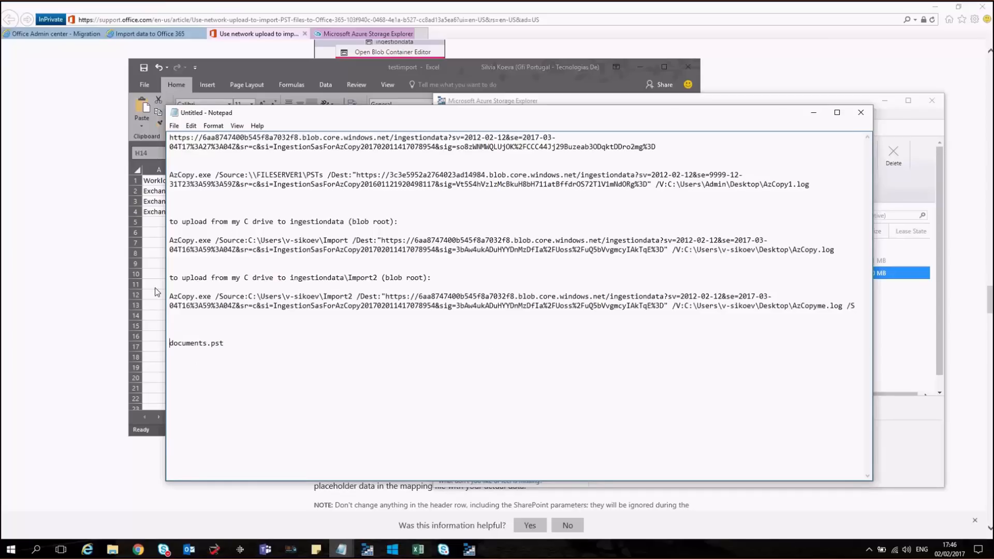
{"action": "left_click", "coordinate": [151, 321]}
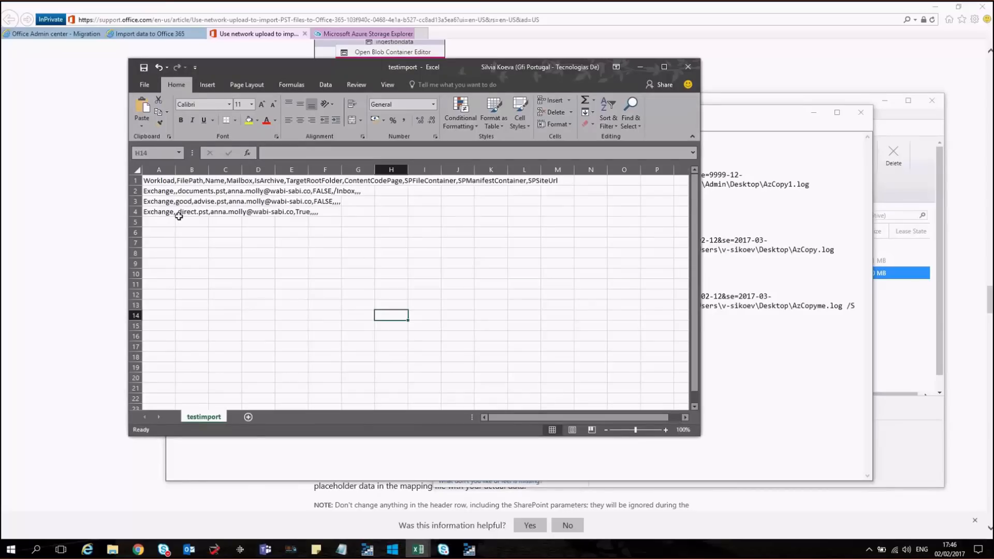
Show advise.pst in the good folder in Storage Explorer, then return to the Notepad notes
{"action": "left_click", "coordinate": [821, 103]}
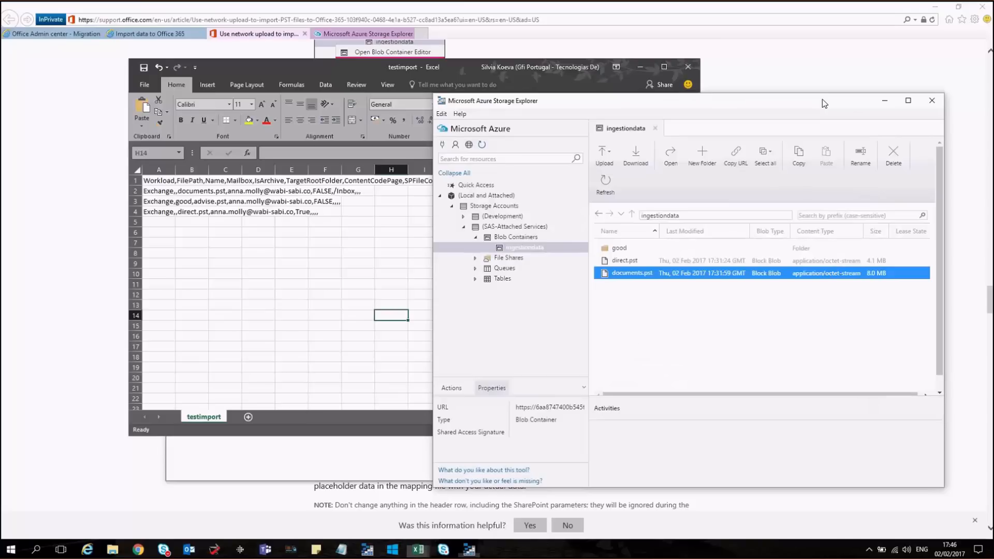
{"action": "left_click", "coordinate": [626, 259], "text": "ctrl"}
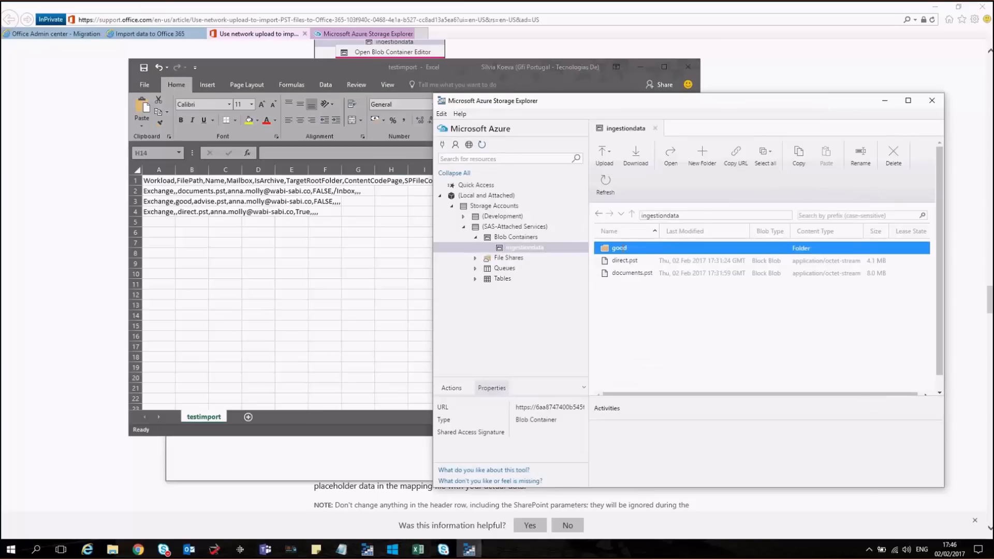
{"action": "double_click", "coordinate": [620, 248]}
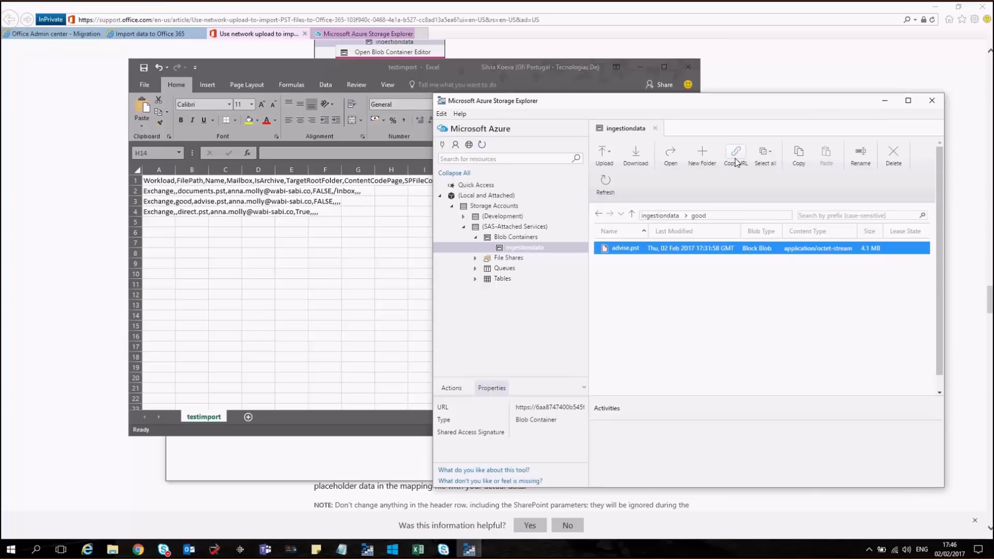
{"action": "left_click", "coordinate": [341, 550]}
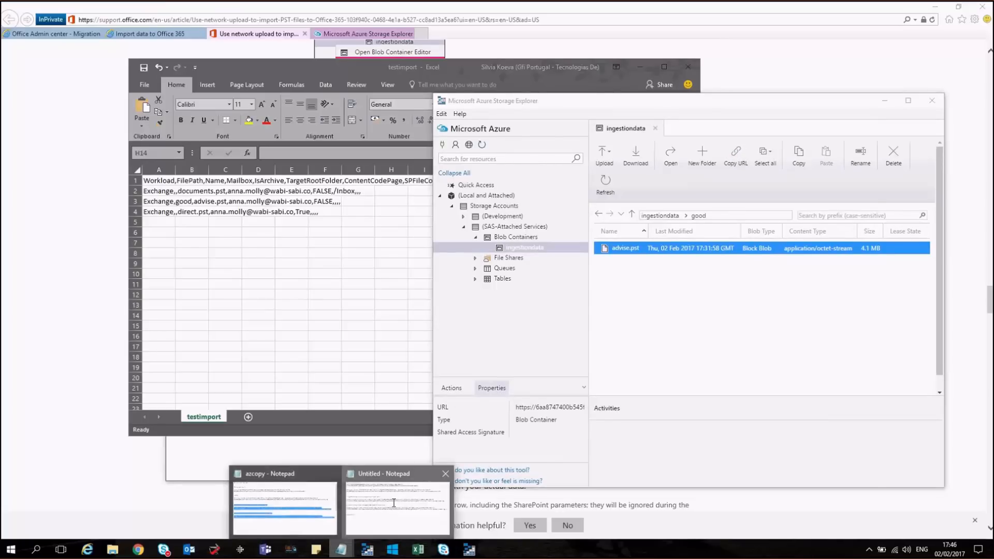
{"action": "left_click", "coordinate": [393, 503]}
Paste the advise.pst blob address on a new line and trim it to good/advise.pst
{"action": "left_click", "coordinate": [269, 375]}
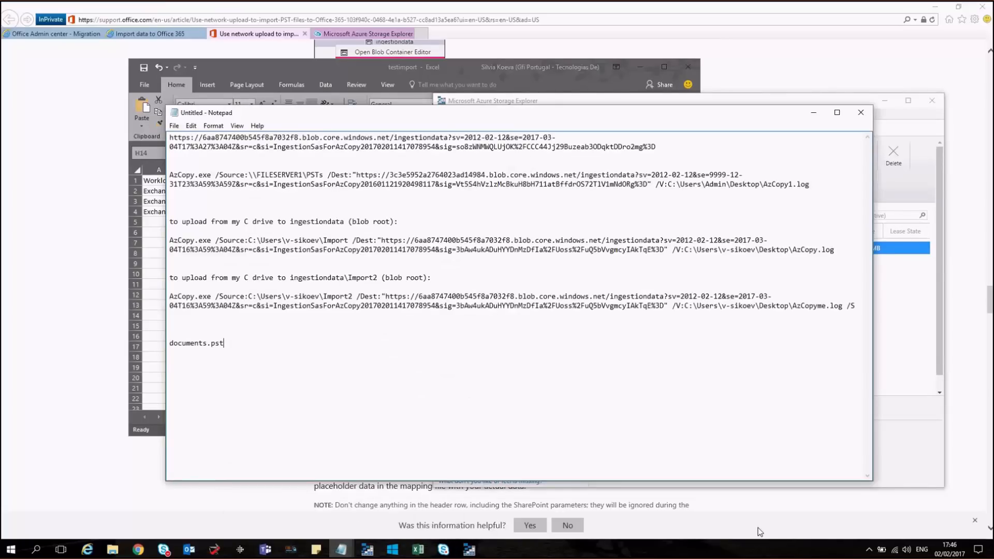
{"action": "key", "text": "Return"}
{"action": "key", "text": "Return"}
{"action": "type", "text": "https://6aa8747400b545f8a7032f8.blob.core.windows.net/ingestiondata/good/advise.pst"}
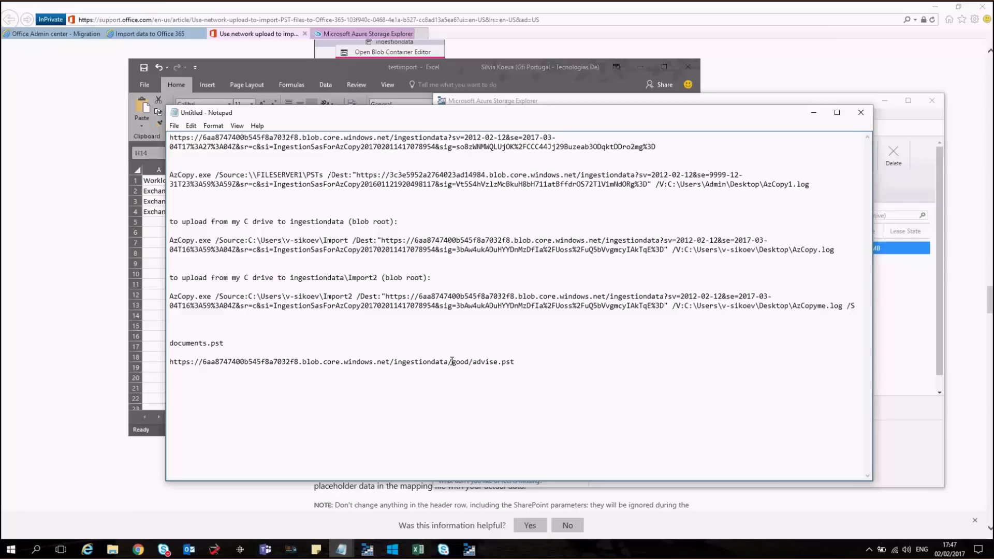
{"action": "left_click", "coordinate": [451, 361]}
{"action": "key", "text": "shift+Home"}
{"action": "key", "text": "Delete"}
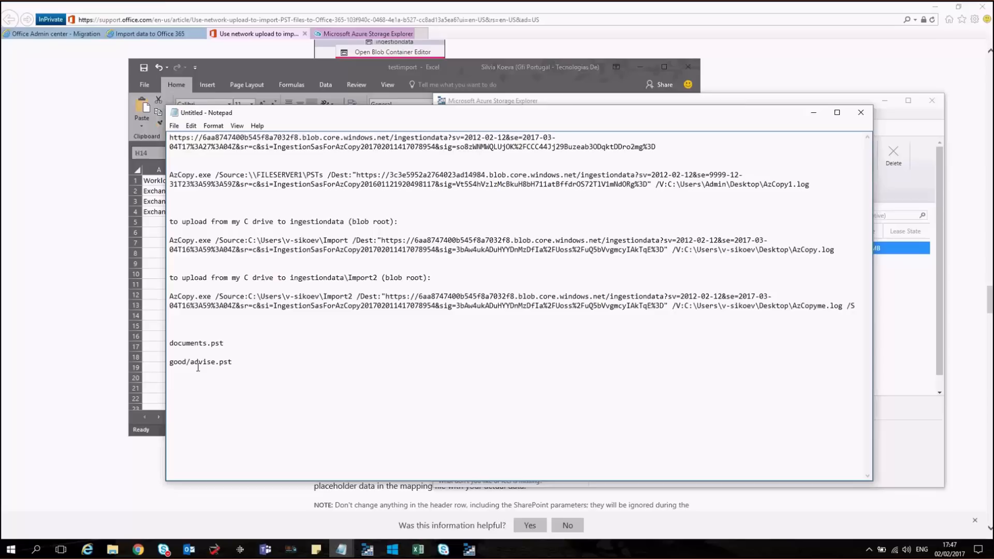
Turn good/advise.pst into 'good advise.pst', select 'good', and return to testimport
{"action": "left_click", "coordinate": [191, 362]}
{"action": "key", "text": "BackSpace"}
{"action": "left_click_drag", "start_coordinate": [189, 362], "coordinate": [163, 362]}
{"action": "left_click", "coordinate": [246, 62]}
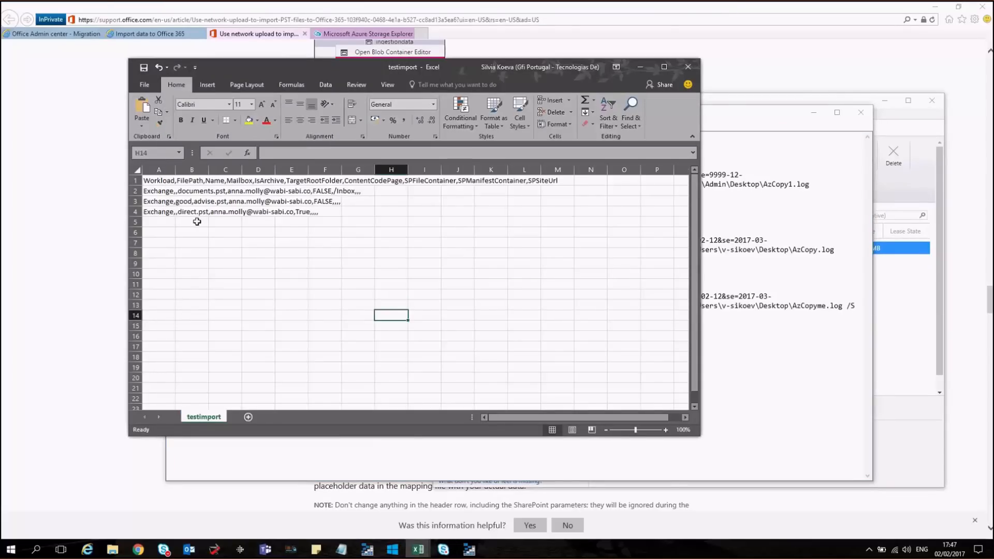
Review the advise.pst row in A3, giving good as its file path
{"action": "left_click", "coordinate": [184, 202]}
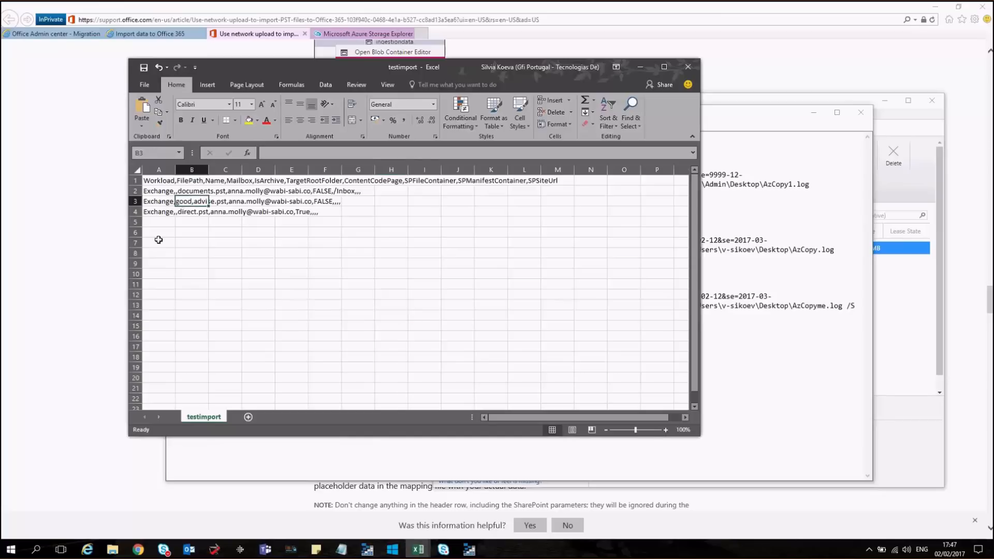
{"action": "left_click", "coordinate": [166, 201]}
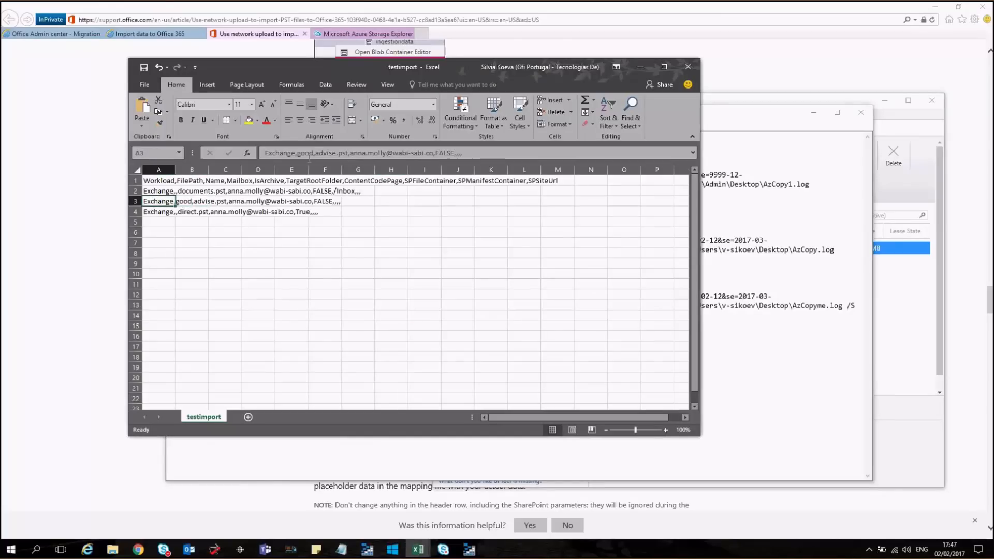
{"action": "double_click", "coordinate": [175, 201]}
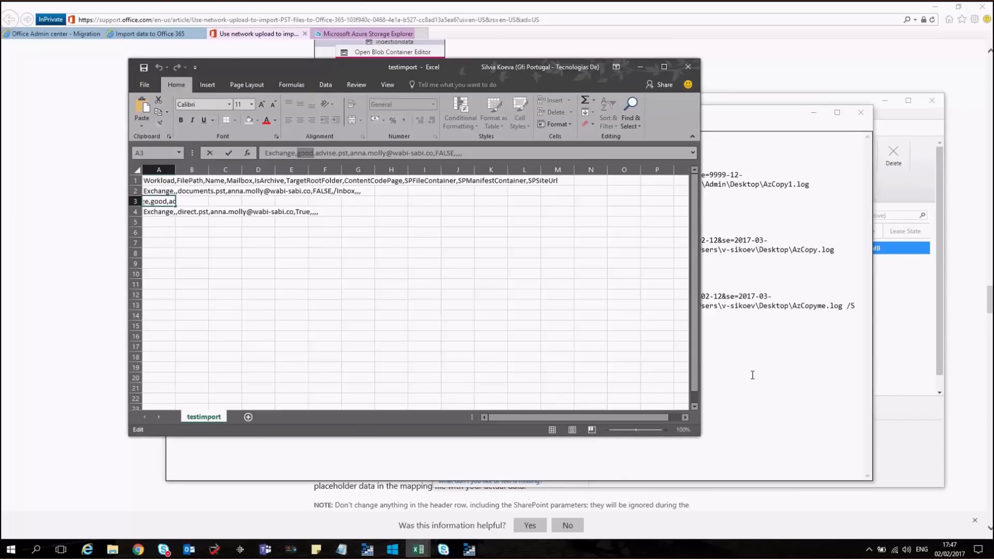
{"action": "left_click", "coordinate": [224, 346]}
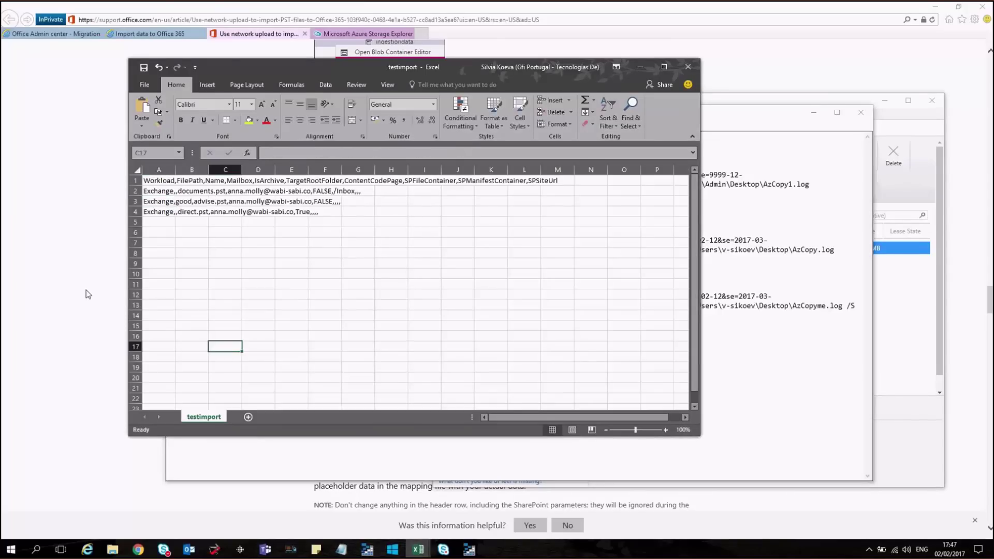
Save the testimport mapping sheet and close Excel
{"action": "left_click", "coordinate": [145, 72]}
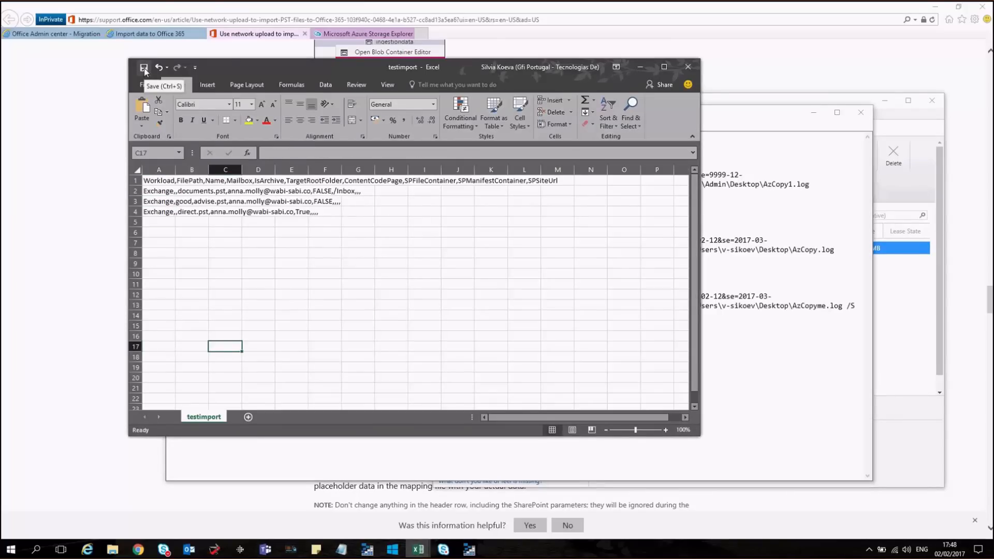
{"action": "left_click", "coordinate": [694, 69]}
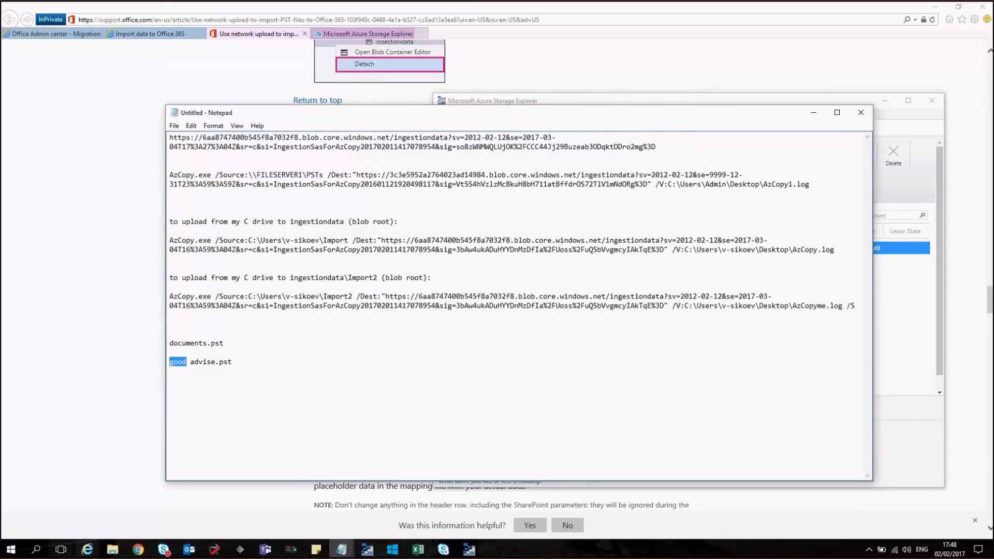
Confirm mapping-file access, name the import job testimport and reach the mapping-file upload step
{"action": "mouse_move", "coordinate": [88, 550]}
{"action": "left_click", "coordinate": [379, 499]}
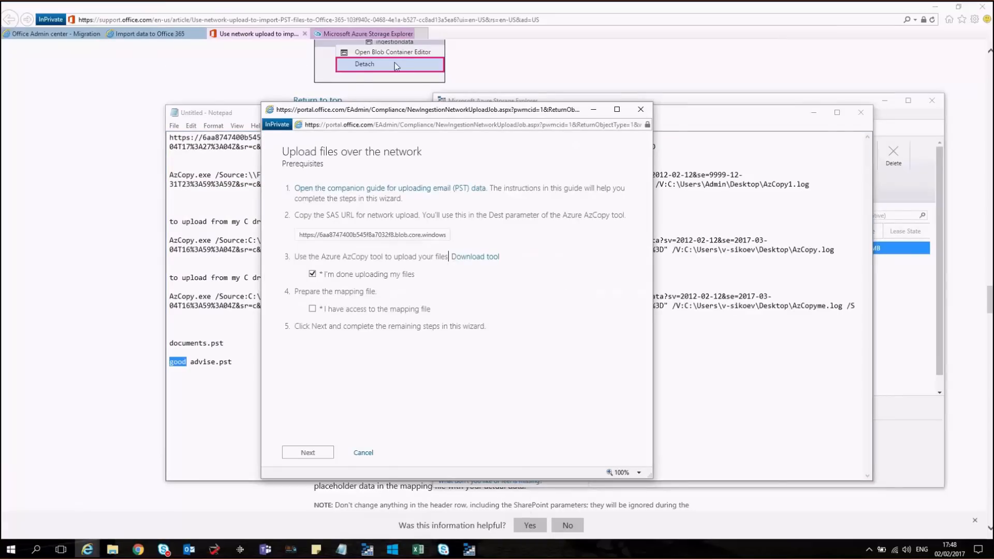
{"action": "left_click", "coordinate": [313, 309]}
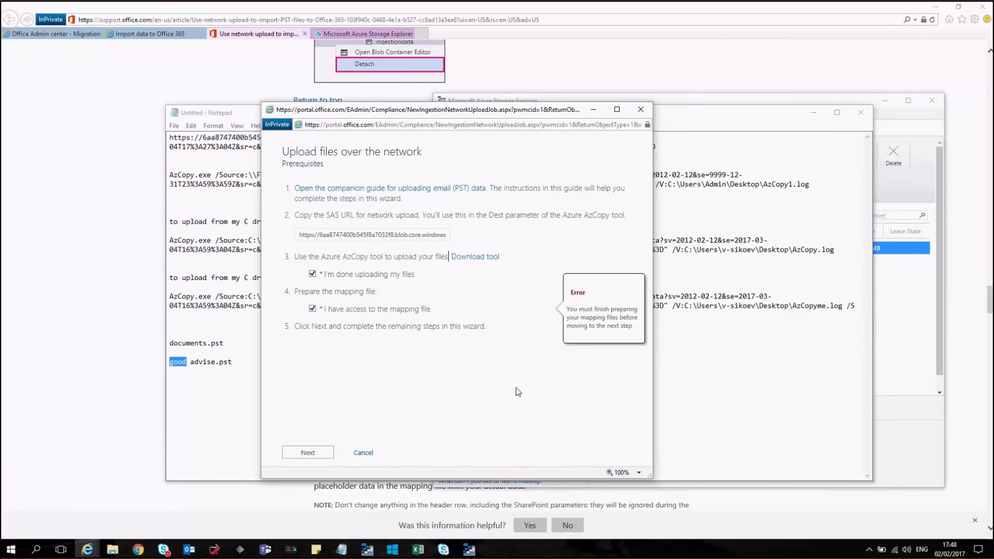
{"action": "left_click", "coordinate": [309, 453]}
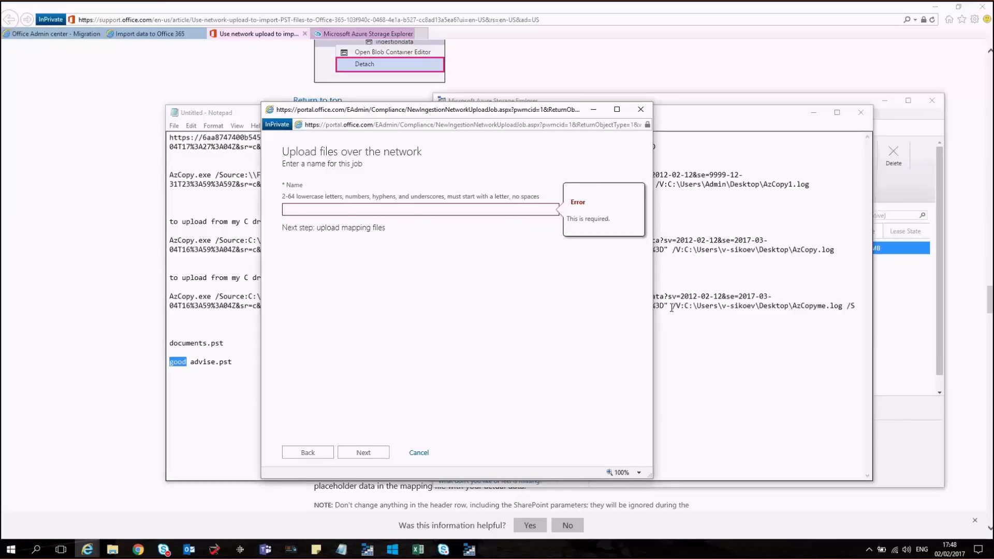
{"action": "type", "text": "test"}
{"action": "type", "text": "import"}
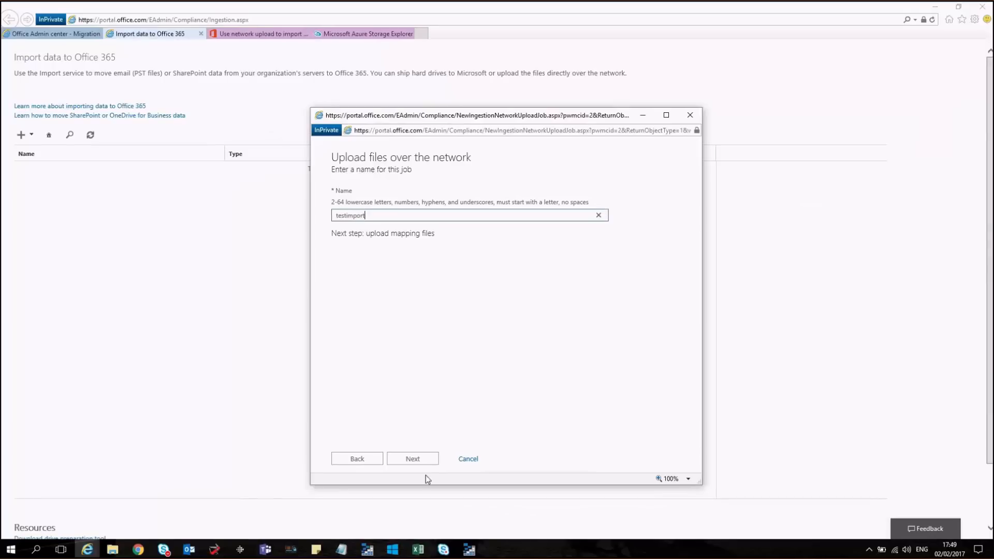
{"action": "left_click", "coordinate": [412, 459]}
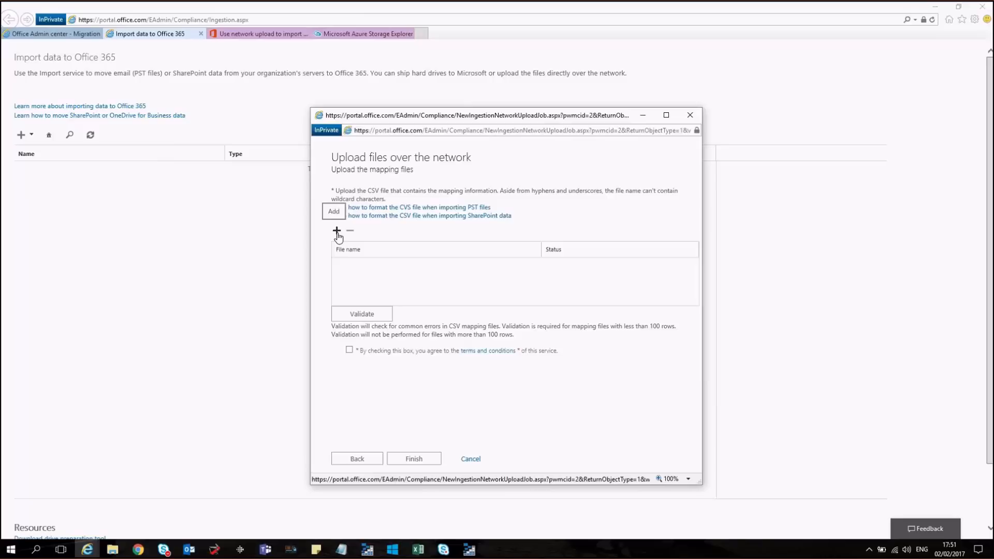
Attach testimport.csv as the mapping file and validate it
{"action": "left_click", "coordinate": [335, 232]}
{"action": "left_click", "coordinate": [495, 211]}
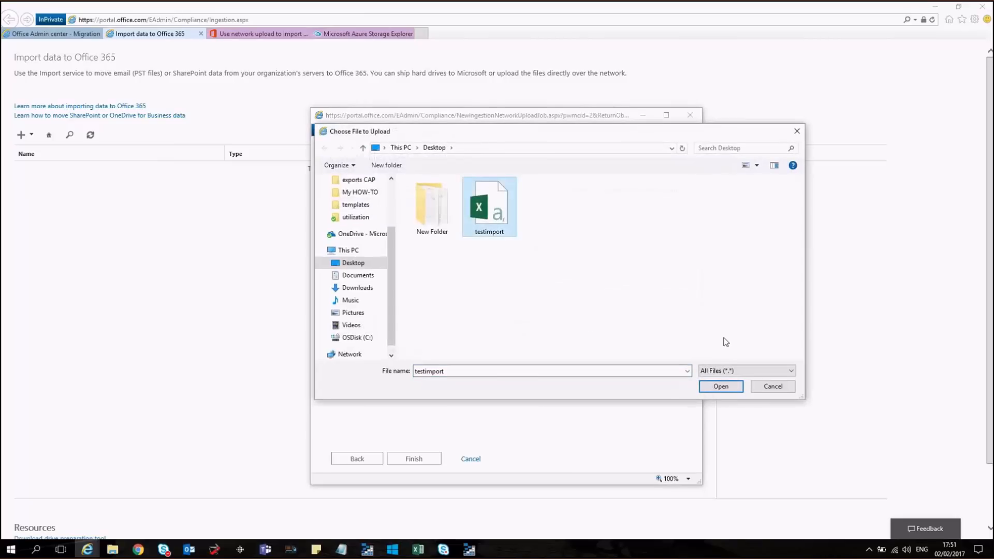
{"action": "left_click", "coordinate": [721, 387]}
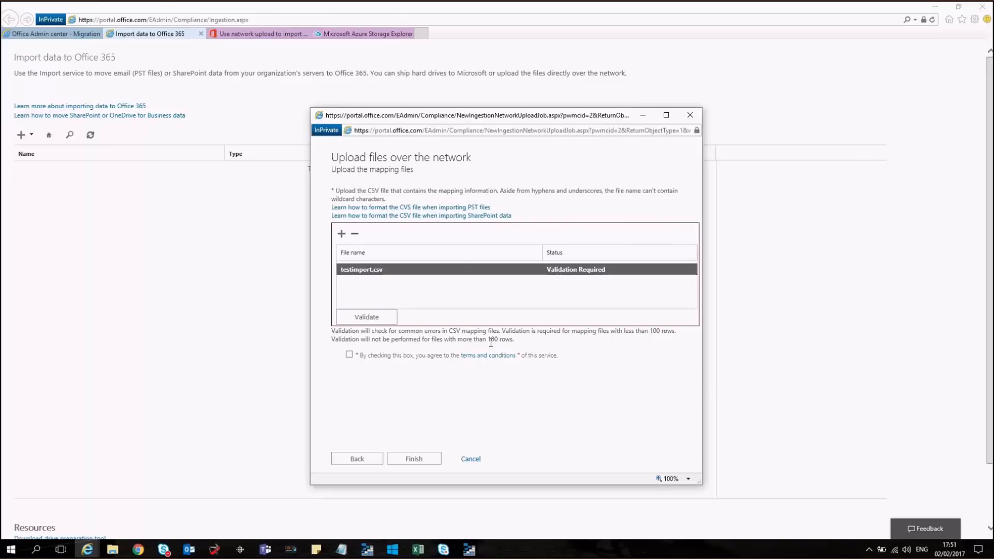
{"action": "left_click", "coordinate": [372, 317]}
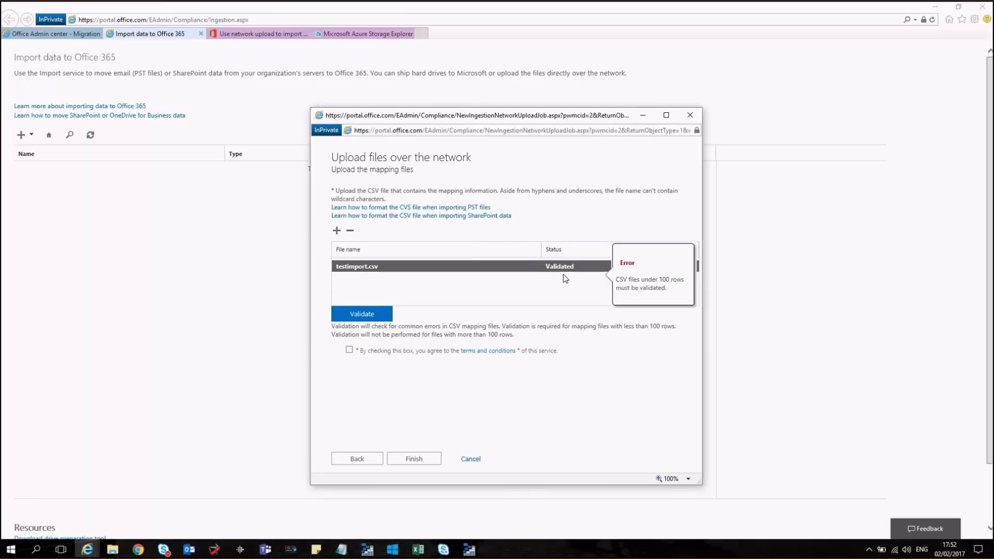
Accept the terms and conditions and submit the import job
{"action": "left_click", "coordinate": [349, 351]}
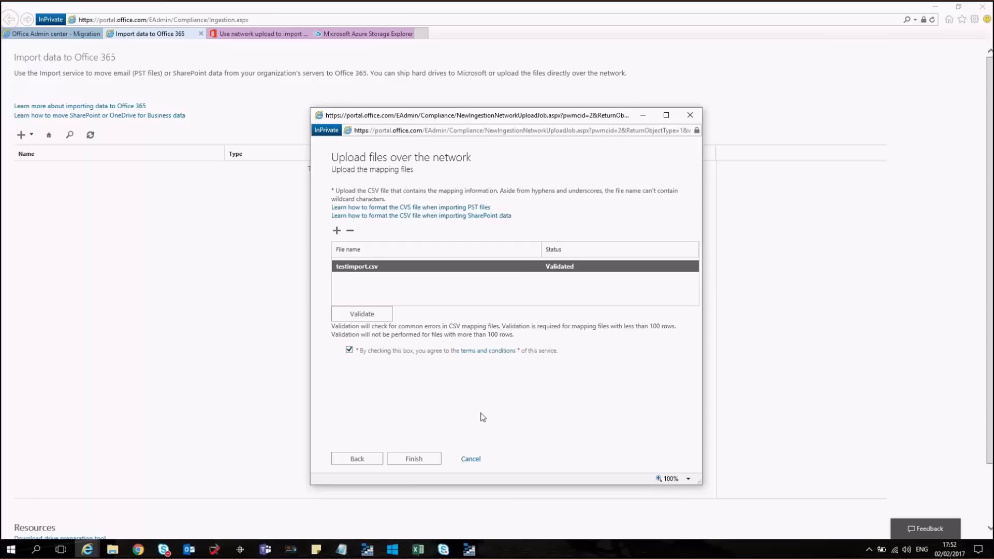
{"action": "left_click", "coordinate": [414, 459]}
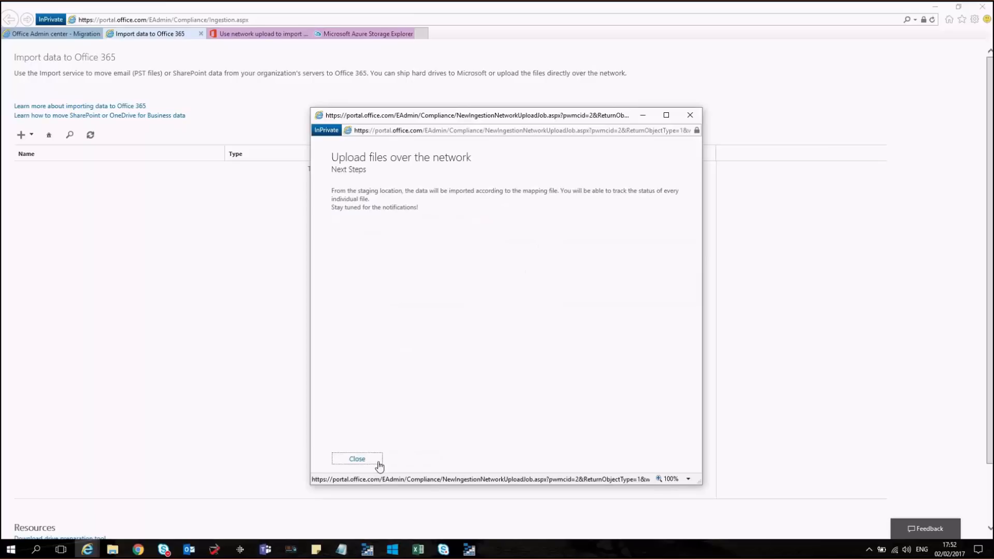
Close the wizard and view status details of the testimport Network Upload job
{"action": "left_click", "coordinate": [373, 464]}
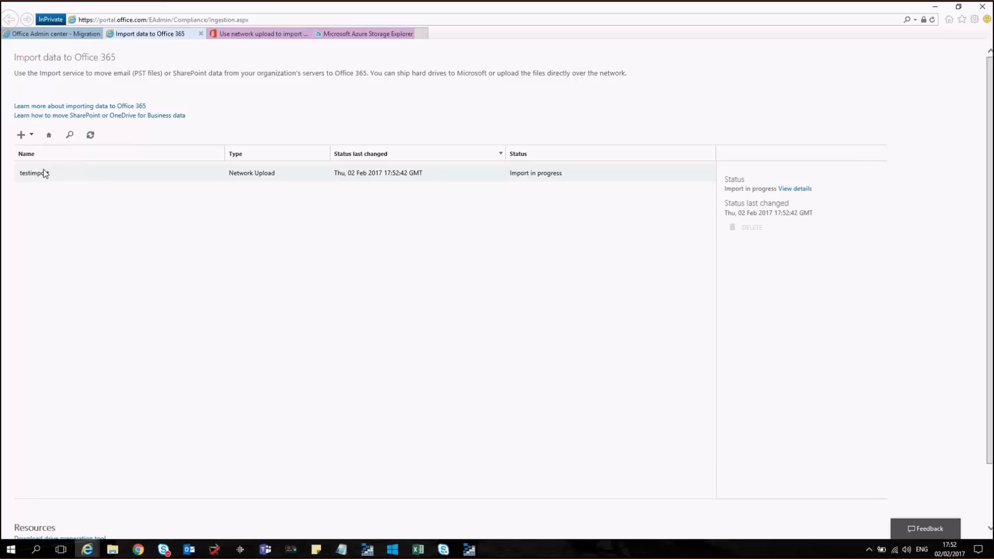
{"action": "left_click", "coordinate": [796, 190]}
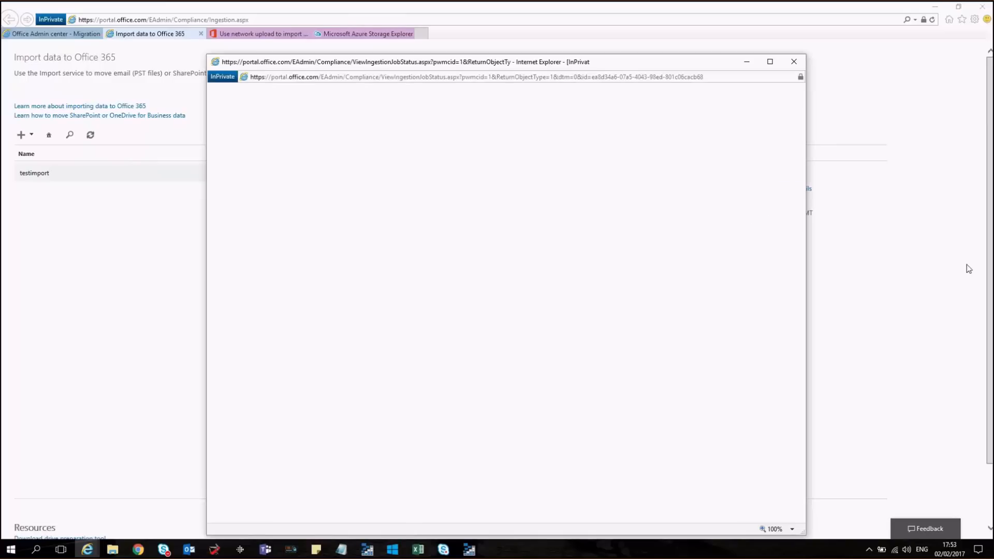